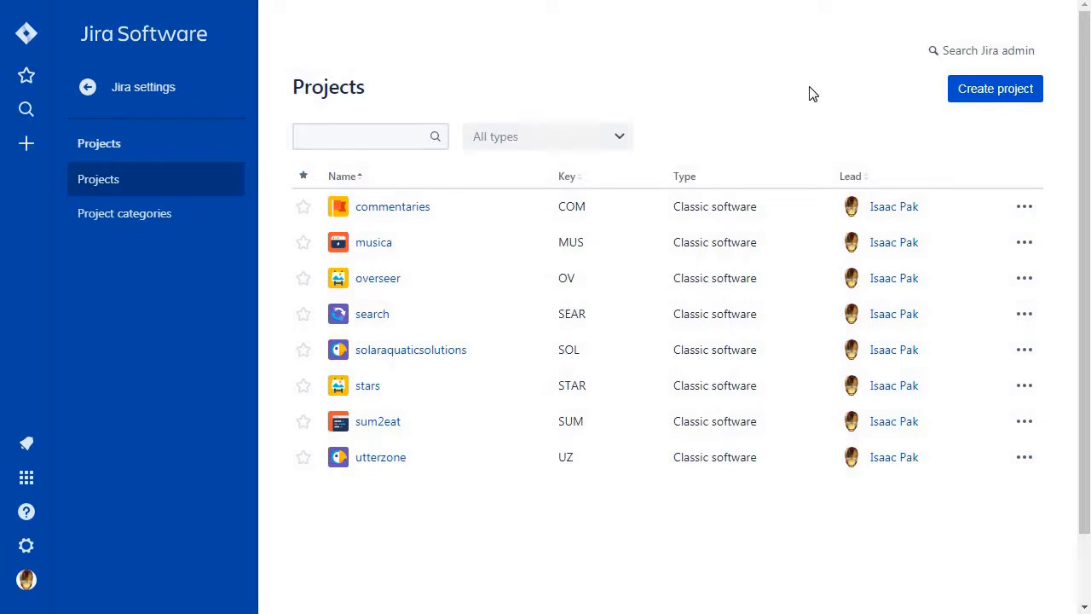
Create a classic software project named "plot" with the Scrum template.
{"action": "left_click", "coordinate": [994, 104]}
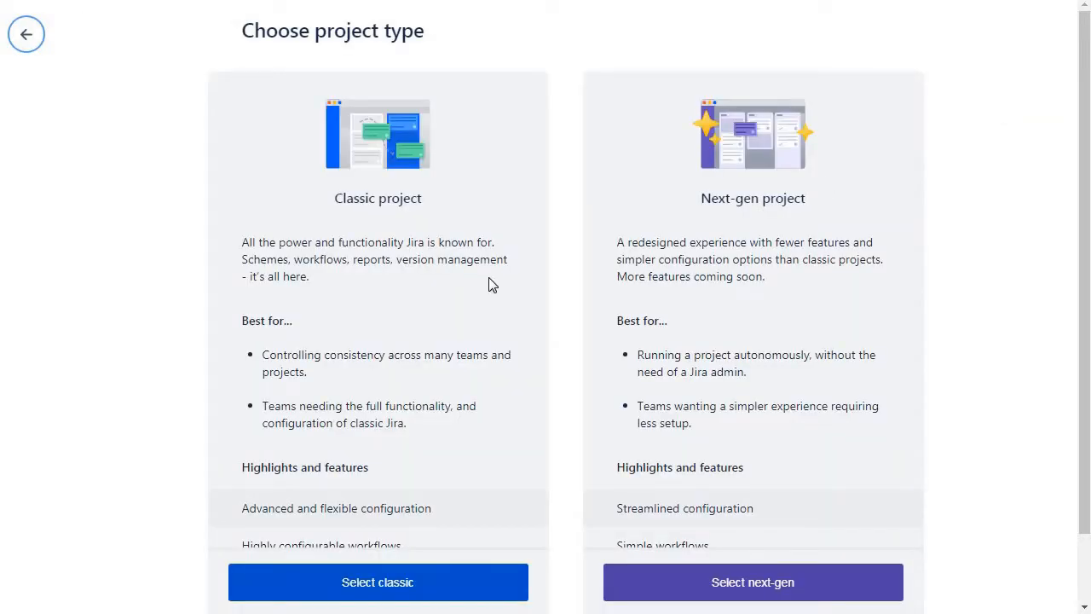
{"action": "scroll", "coordinate": [488, 277], "scroll_direction": "down", "scroll_amount": 1}
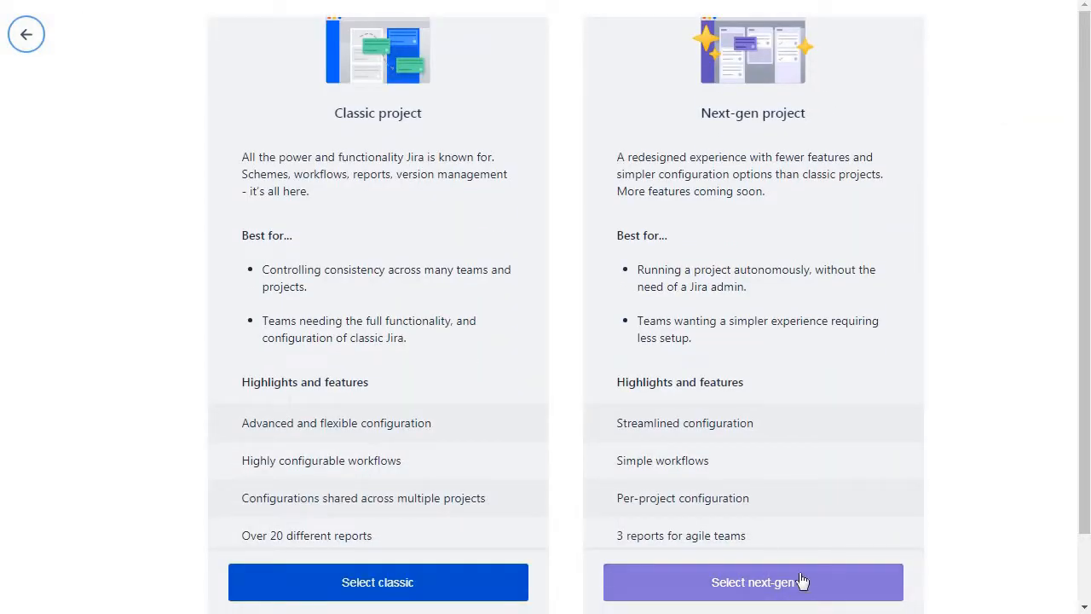
{"action": "scroll", "coordinate": [819, 370], "scroll_direction": "up", "scroll_amount": 1}
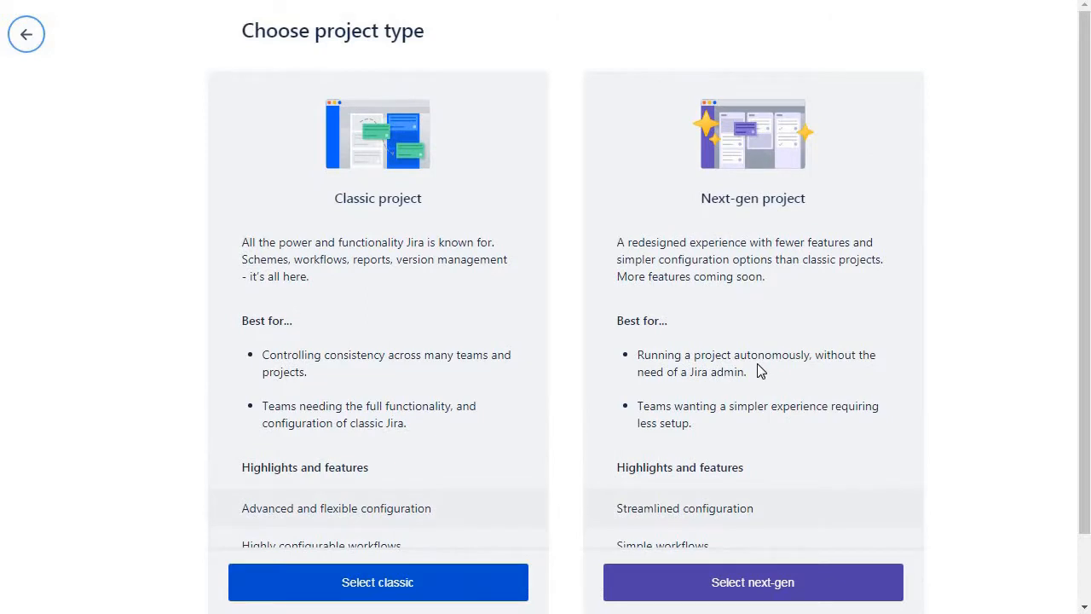
{"action": "left_click", "coordinate": [354, 584]}
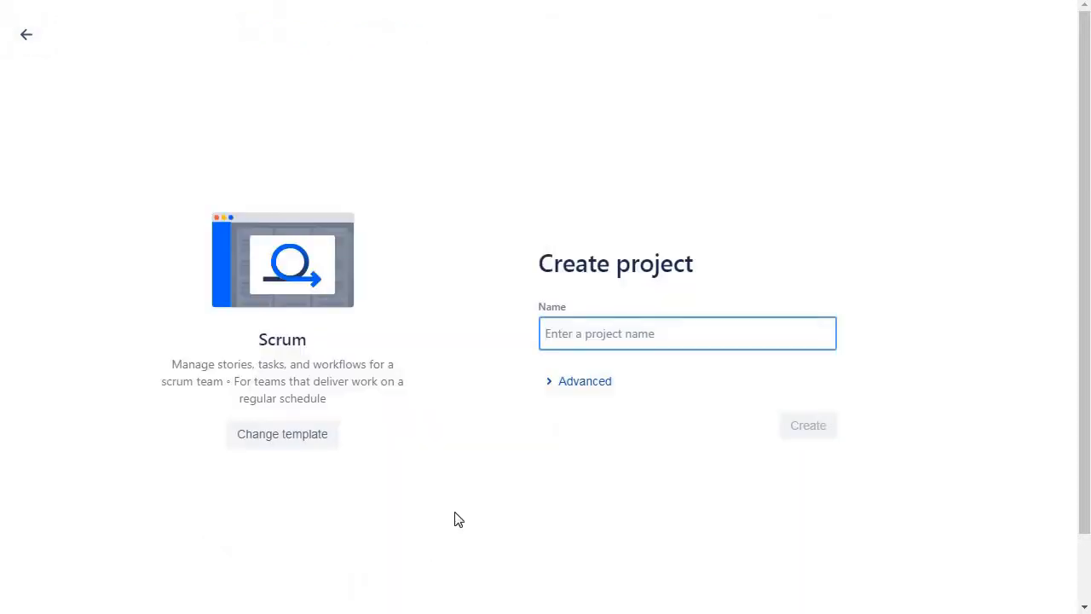
{"action": "type", "text": "plot"}
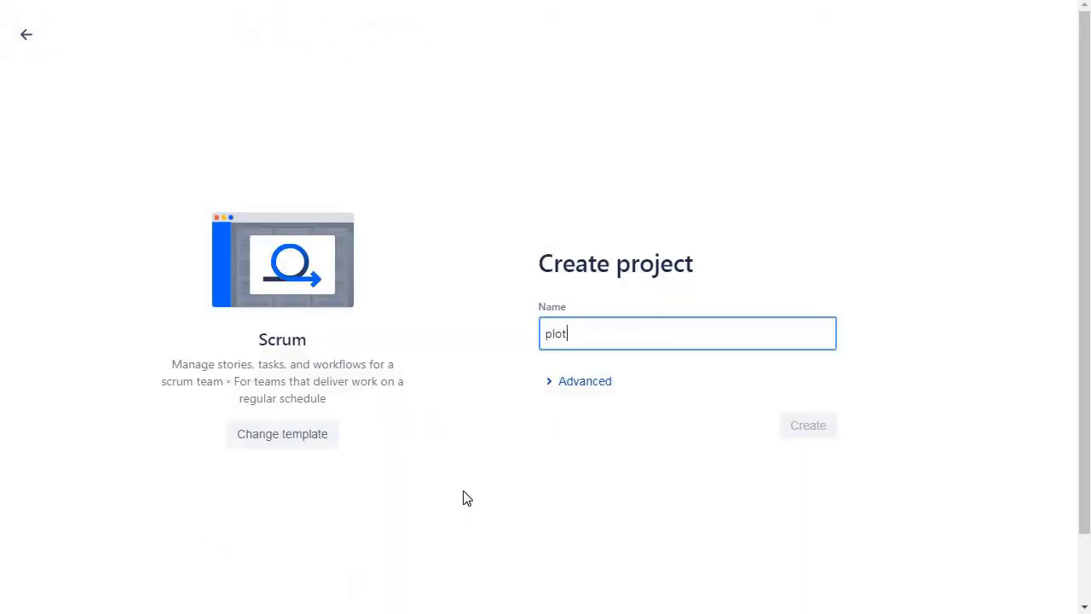
{"action": "key", "text": "Tab"}
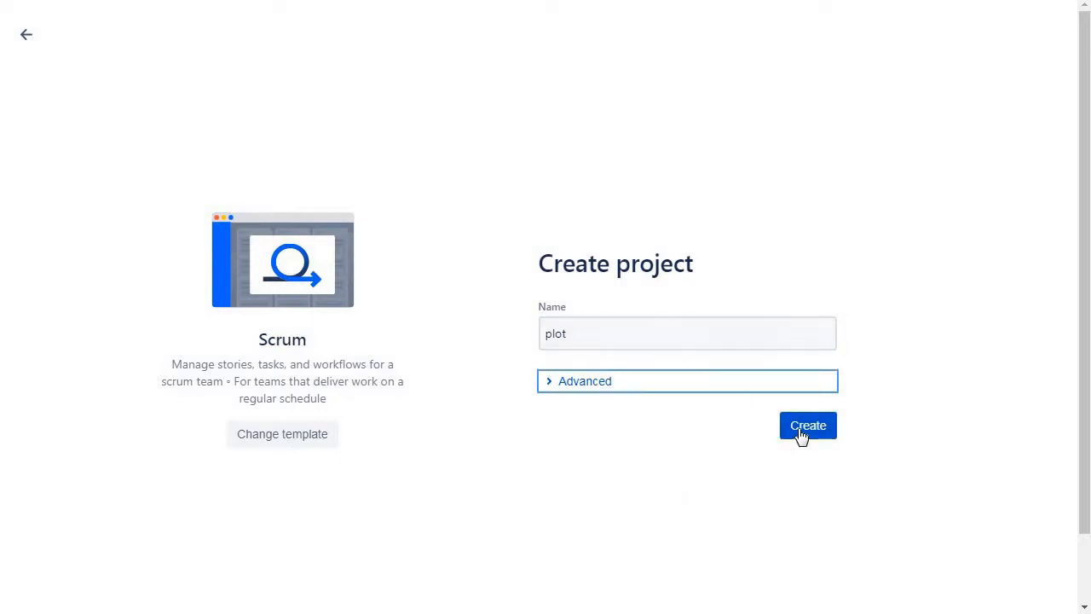
{"action": "left_click", "coordinate": [801, 434]}
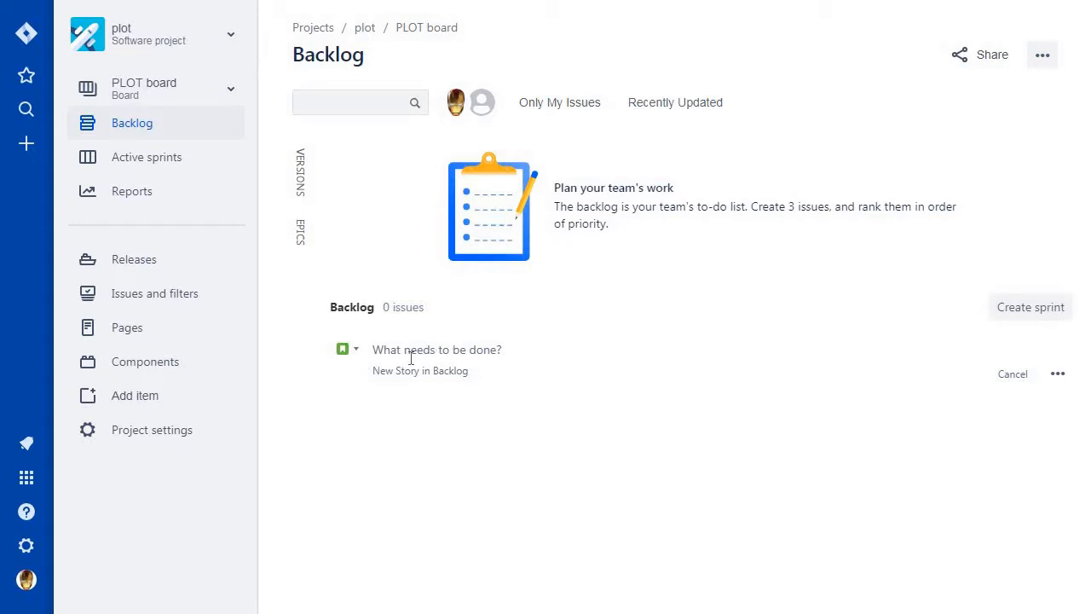
{"action": "left_click", "coordinate": [358, 351]}
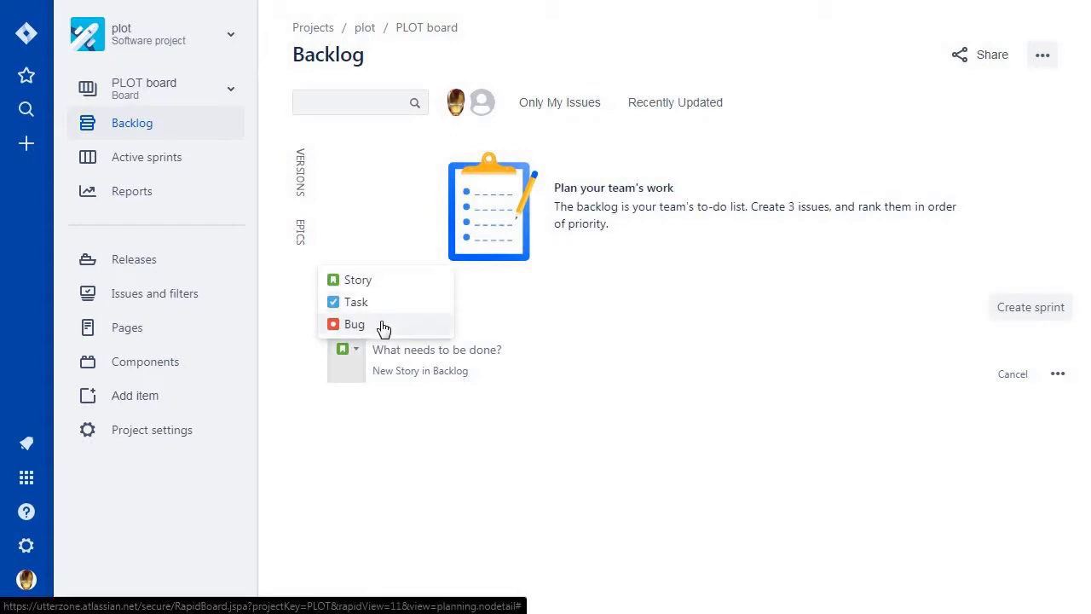
{"action": "left_click", "coordinate": [570, 319]}
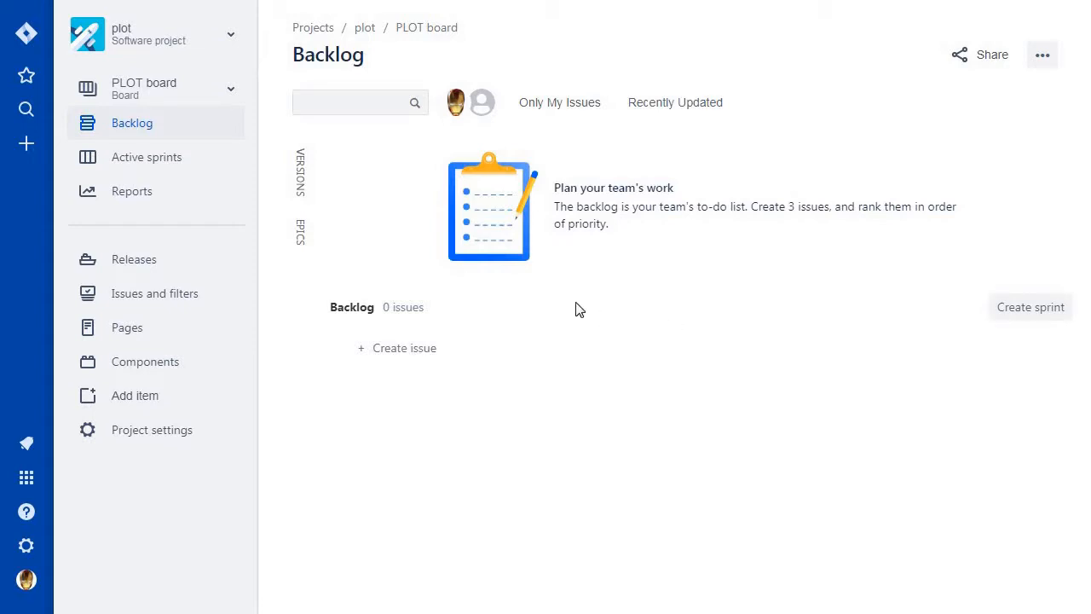
Show the backlog's epics and start a new epic named "Setup a monorepo".
{"action": "left_click", "coordinate": [303, 237]}
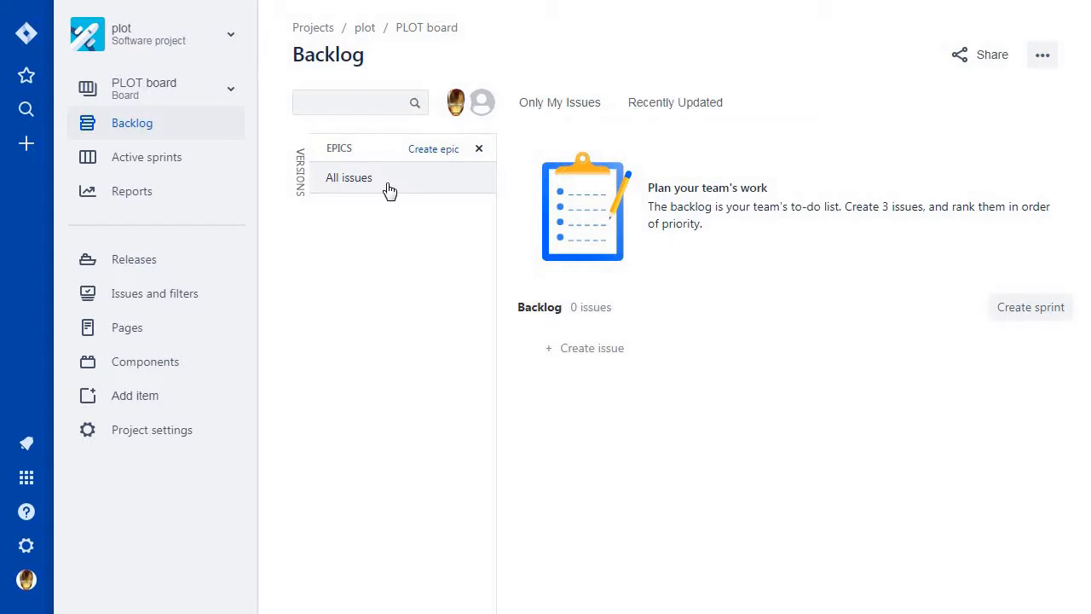
{"action": "left_click", "coordinate": [448, 150]}
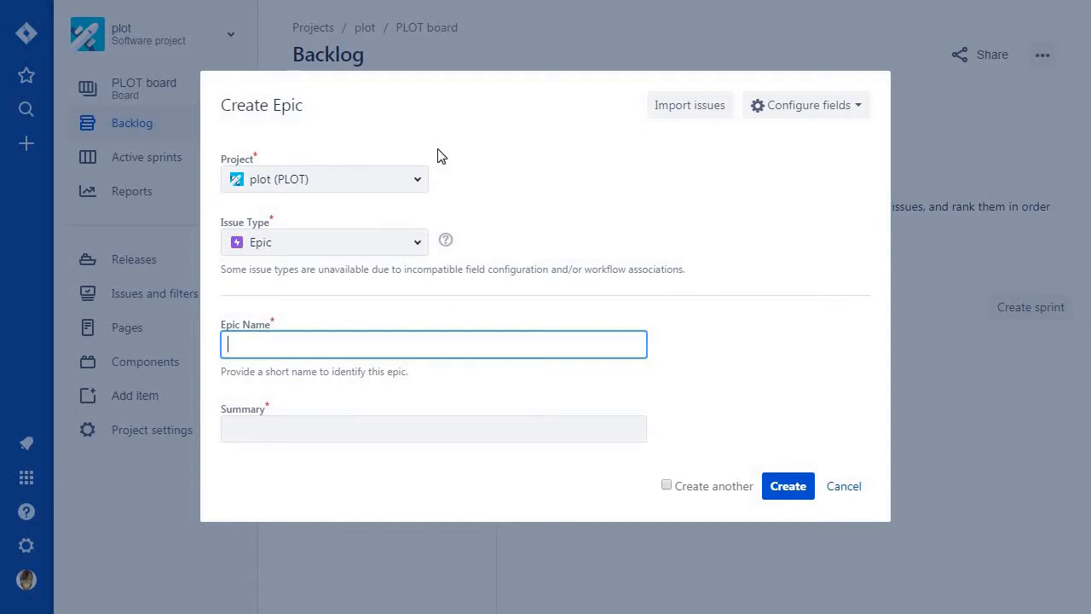
{"action": "type", "text": "Setup a monorepo"}
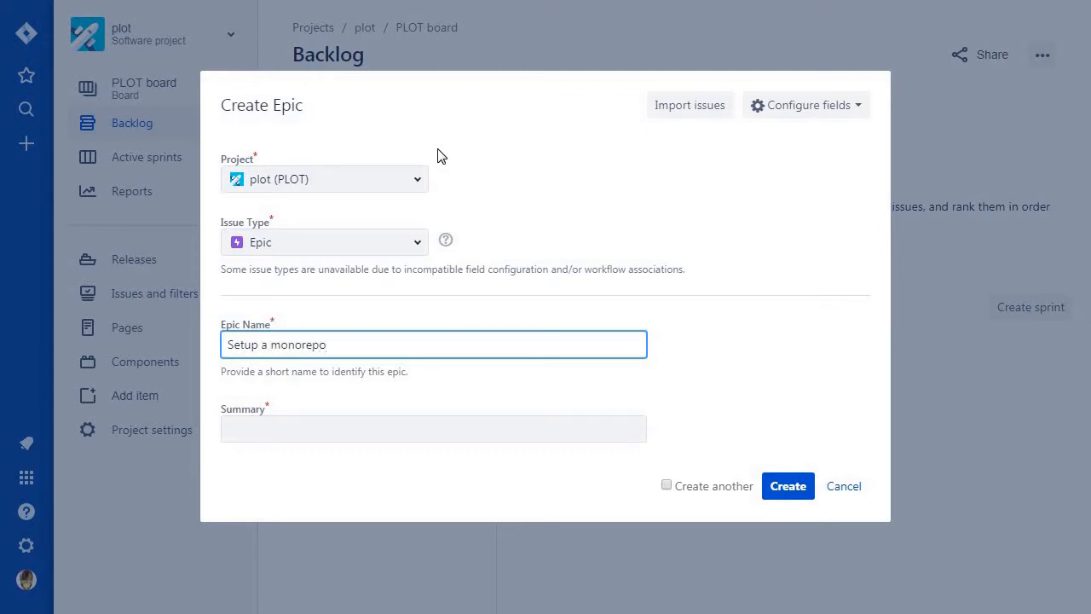
Enter the summary "A framework for our project.", create the epic, and collapse its details in the epic list.
{"action": "left_click", "coordinate": [500, 431]}
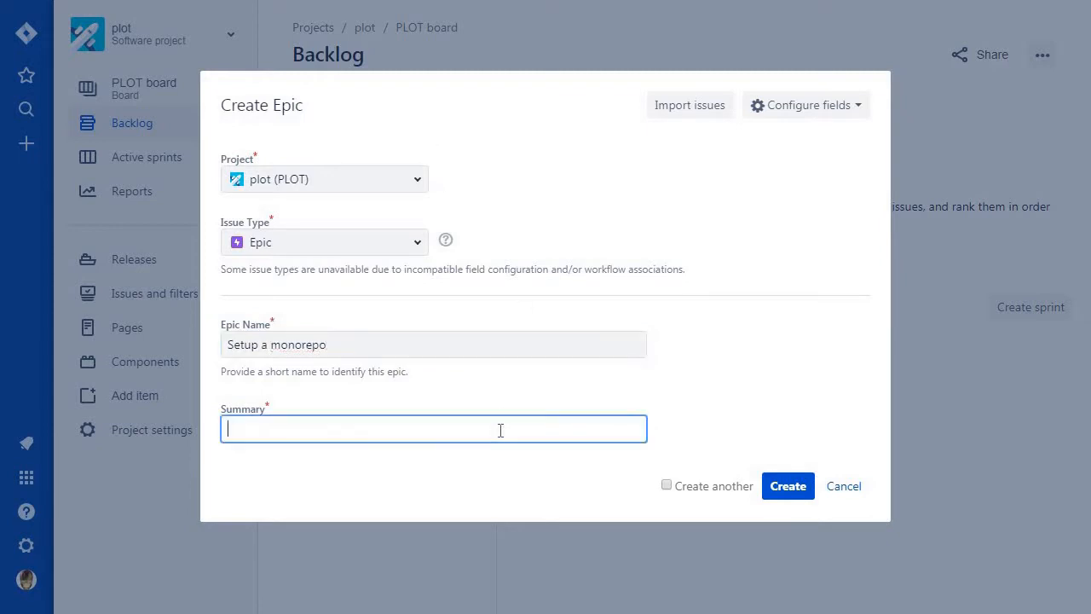
{"action": "left_click", "coordinate": [501, 431]}
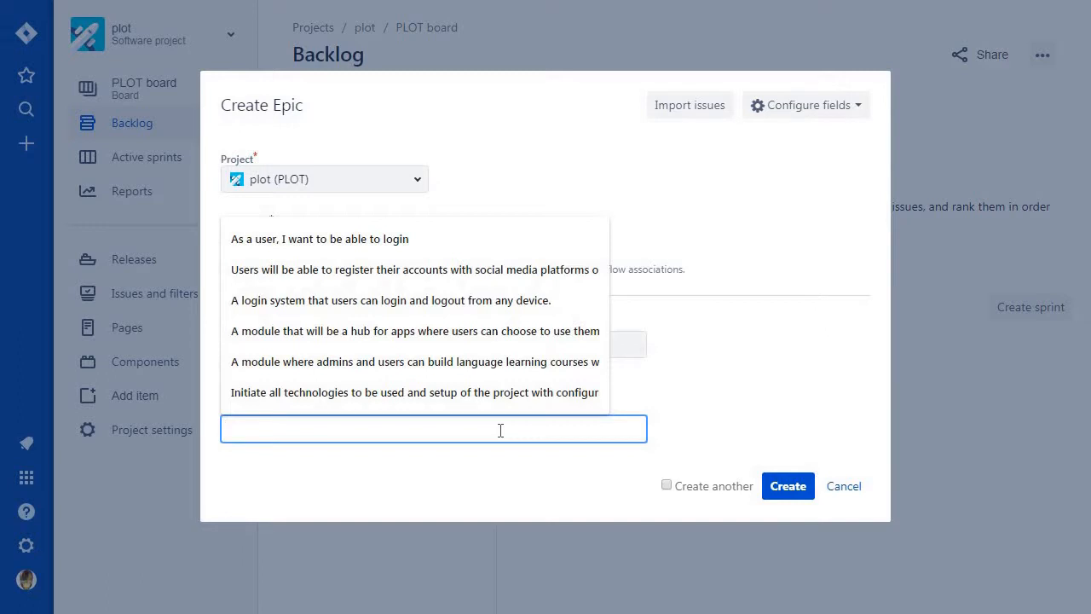
{"action": "type", "text": "A place"}
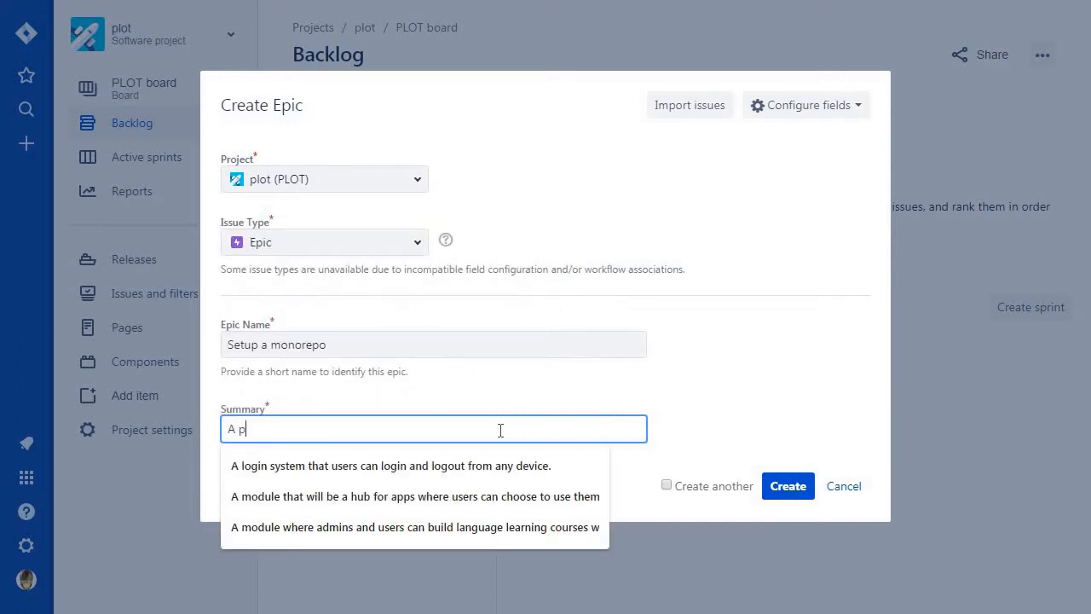
{"action": "key", "text": "BackSpace"}
{"action": "key", "text": "BackSpace"}
{"action": "key", "text": "BackSpace"}
{"action": "key", "text": "BackSpace"}
{"action": "key", "text": "BackSpace"}
{"action": "type", "text": "framwork"}
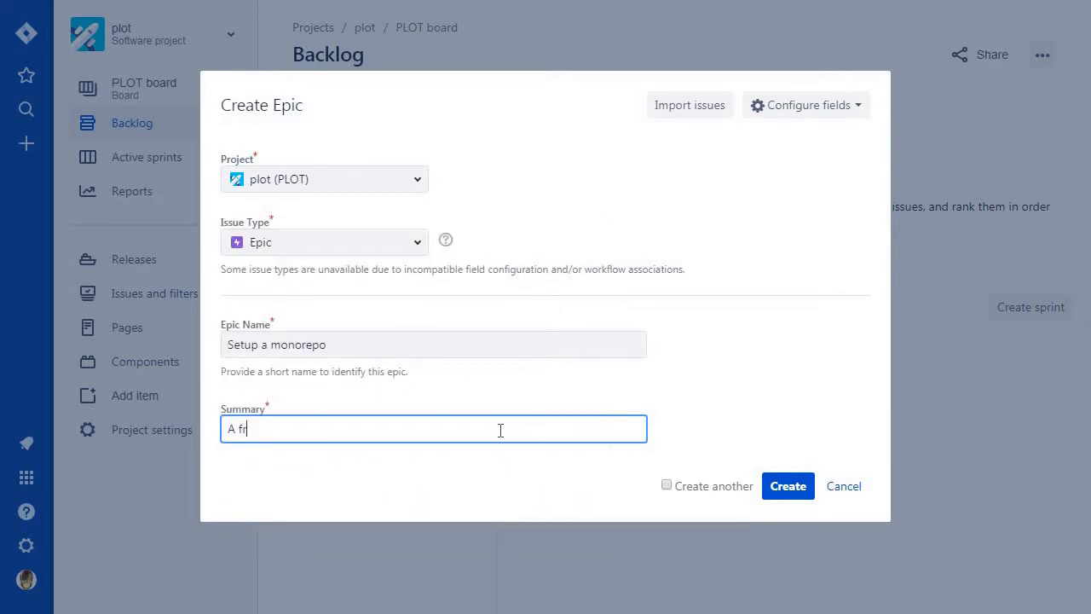
{"action": "key", "text": "BackSpace"}
{"action": "key", "text": "BackSpace"}
{"action": "key", "text": "BackSpace"}
{"action": "key", "text": "BackSpace"}
{"action": "type", "text": "ework"}
{"action": "type", "text": "for our project."}
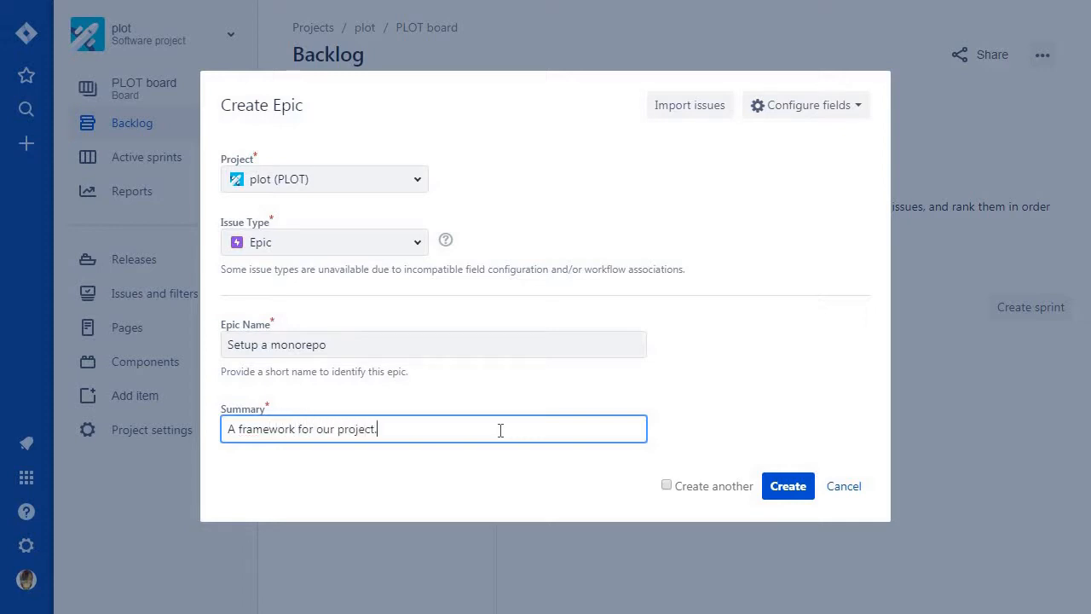
{"action": "left_click", "coordinate": [785, 488]}
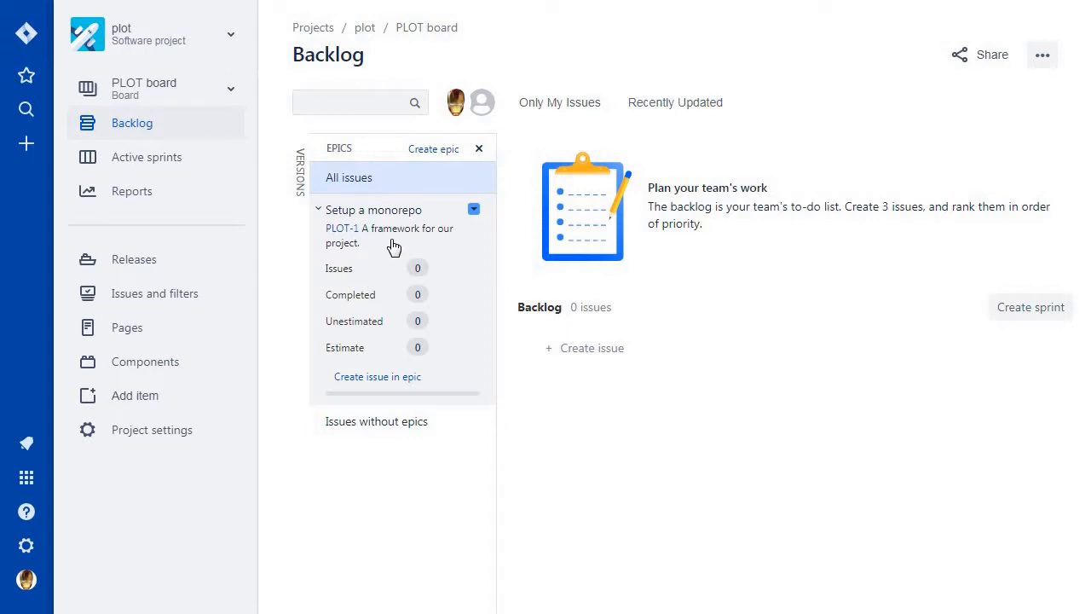
{"action": "left_click", "coordinate": [329, 219]}
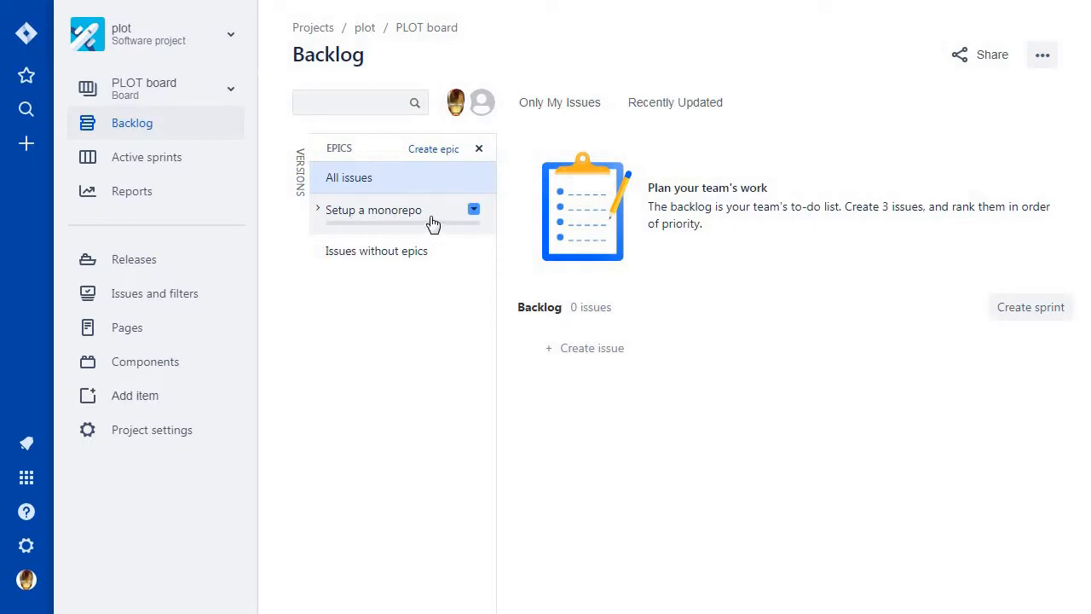
Start another epic in the plot project named "Setup a user registration / login system".
{"action": "left_click", "coordinate": [442, 150]}
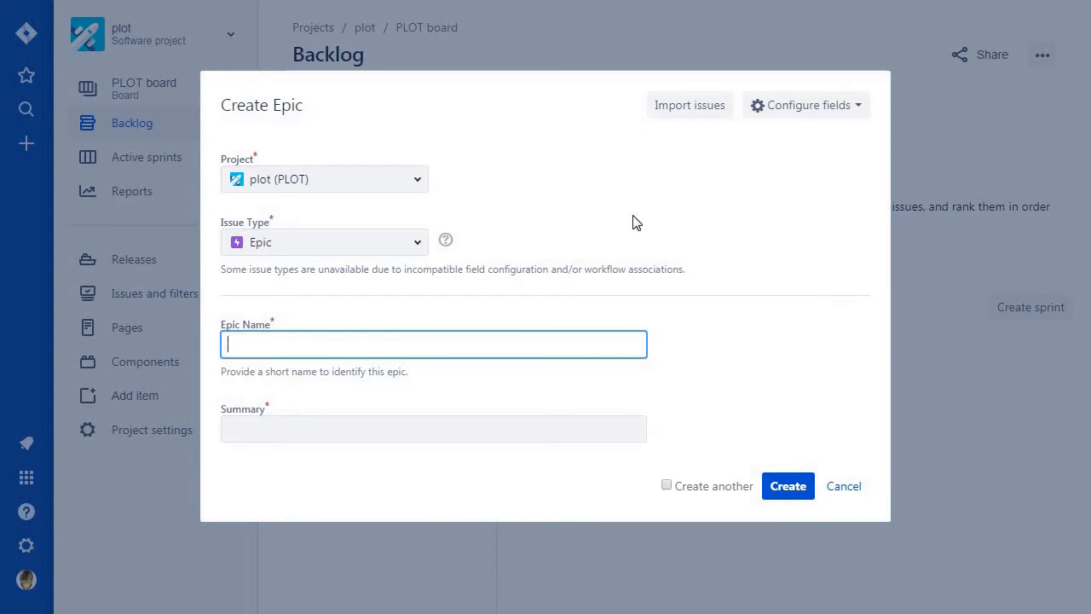
{"action": "type", "text": "Setup"}
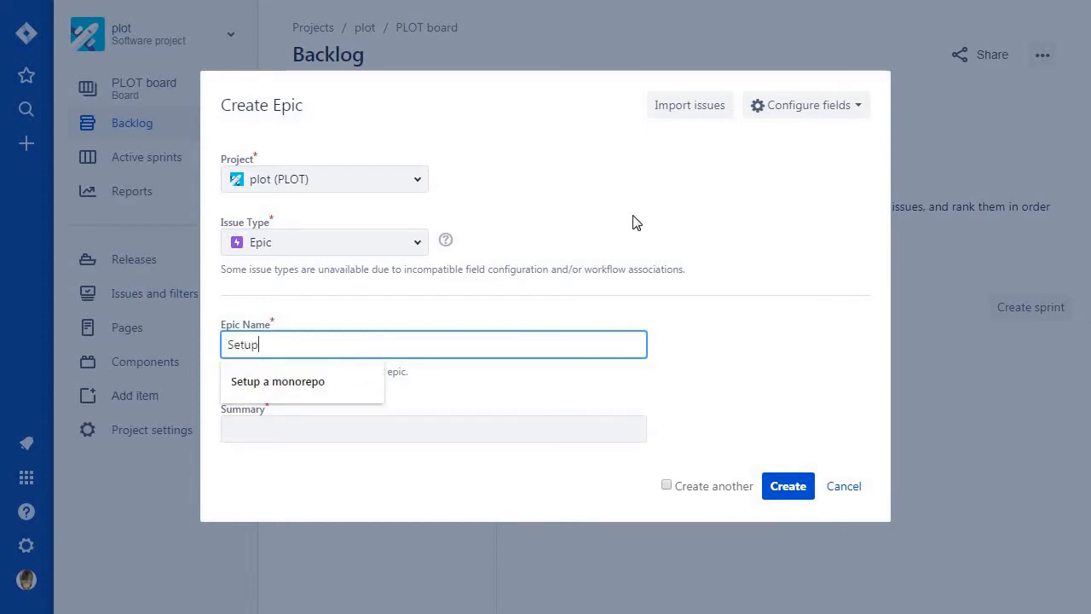
{"action": "type", "text": " a user re"}
{"action": "key", "text": "BackSpace"}
{"action": "key", "text": "BackSpace"}
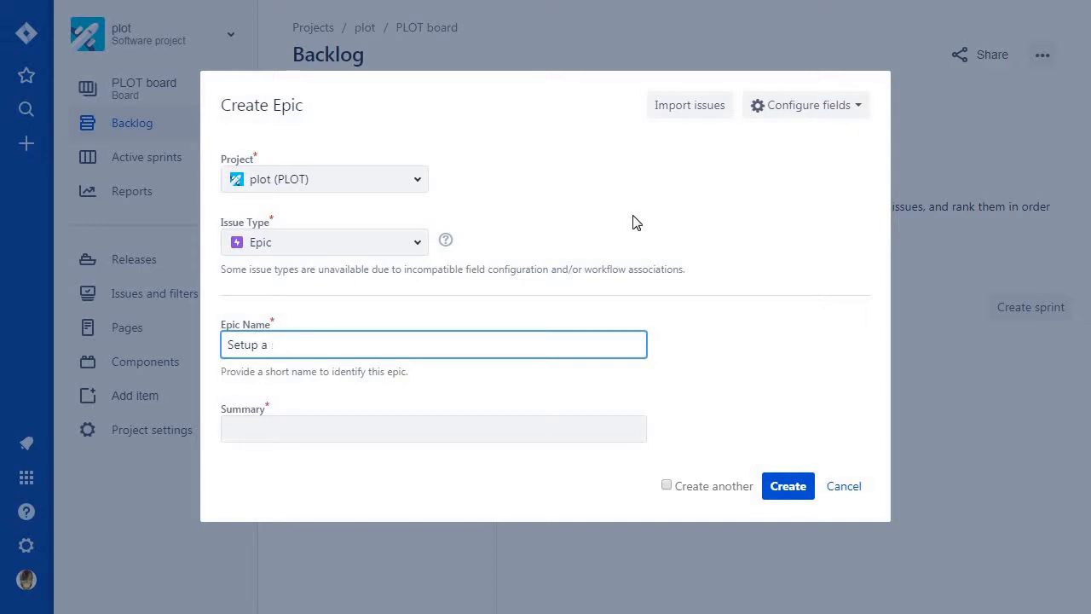
{"action": "type", "text": "user rei"}
{"action": "key", "text": "BackSpace"}
{"action": "type", "text": "gi"}
{"action": "key", "text": "BackSpace"}
{"action": "key", "text": "BackSpace"}
{"action": "type", "text": "gistration / login"}
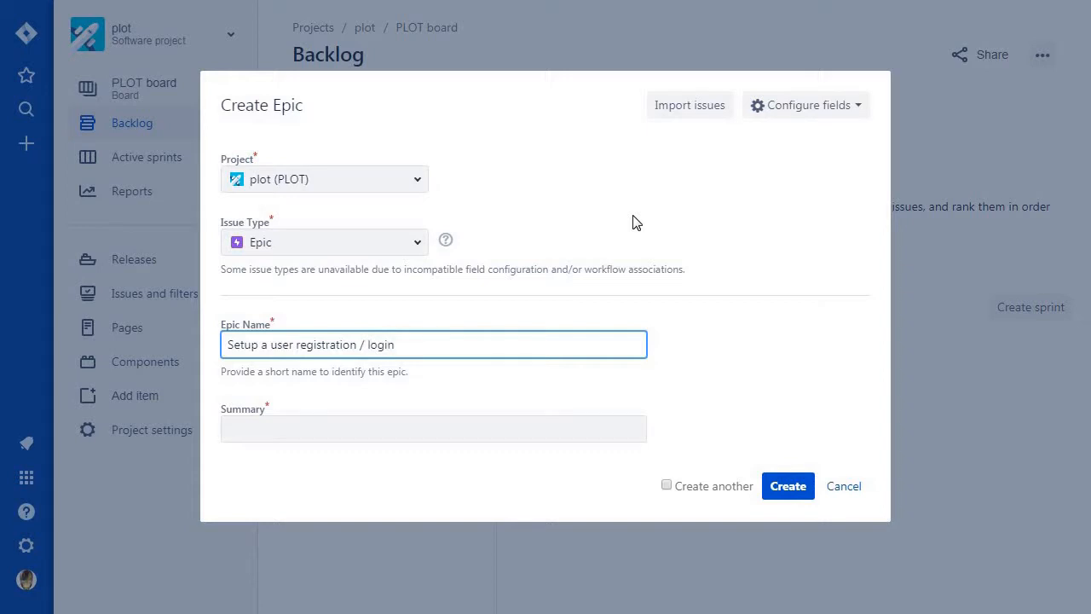
{"action": "type", "text": " system"}
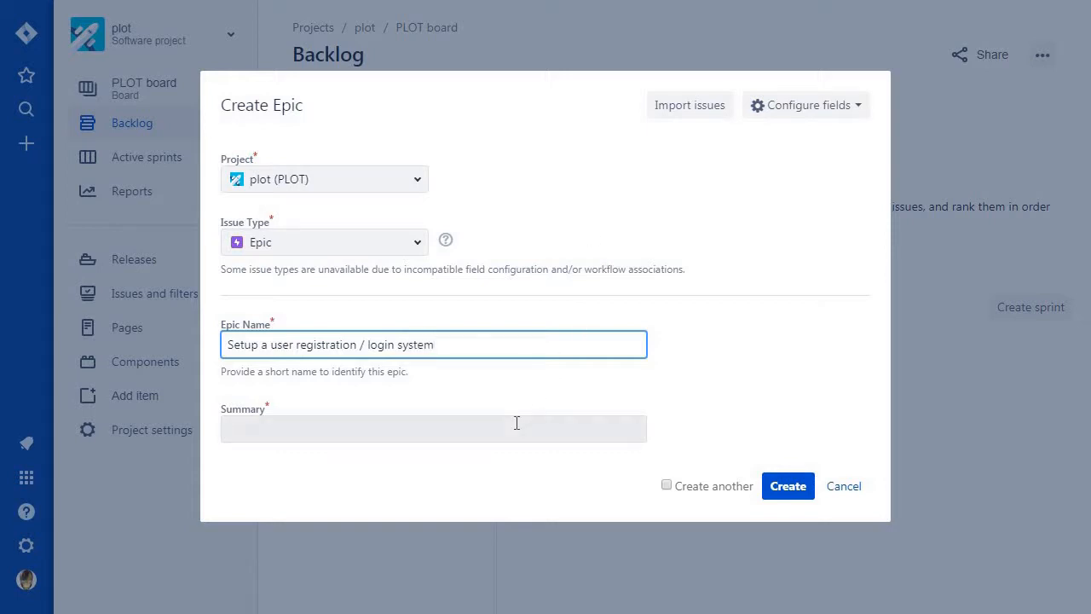
Enter the epic summary "The database and models setup for both frontend and backend.".
{"action": "left_click", "coordinate": [543, 418]}
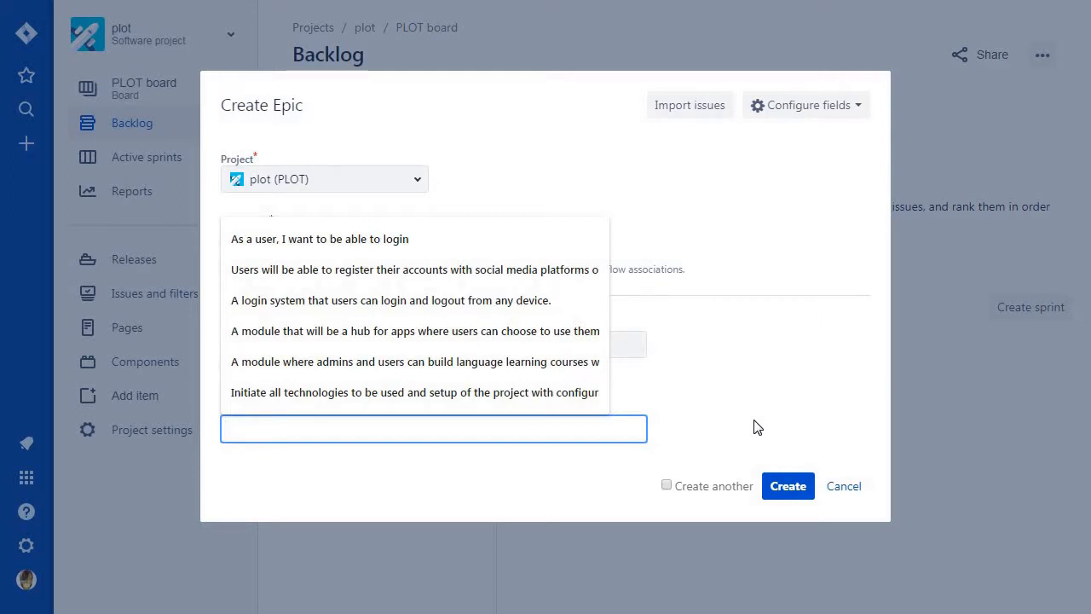
{"action": "type", "text": "The d"}
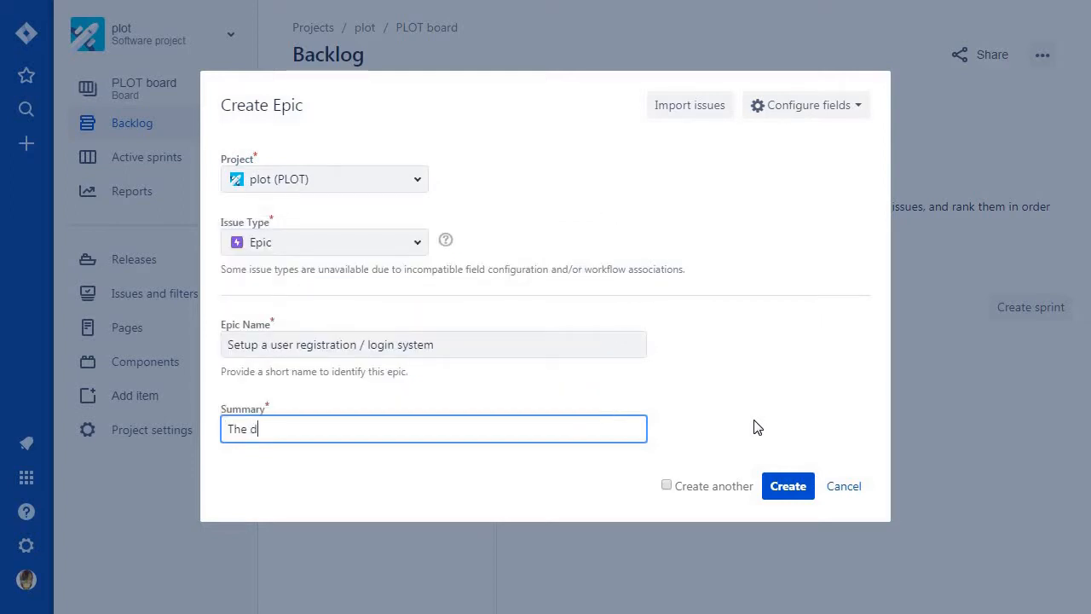
{"action": "type", "text": "atabase and models"}
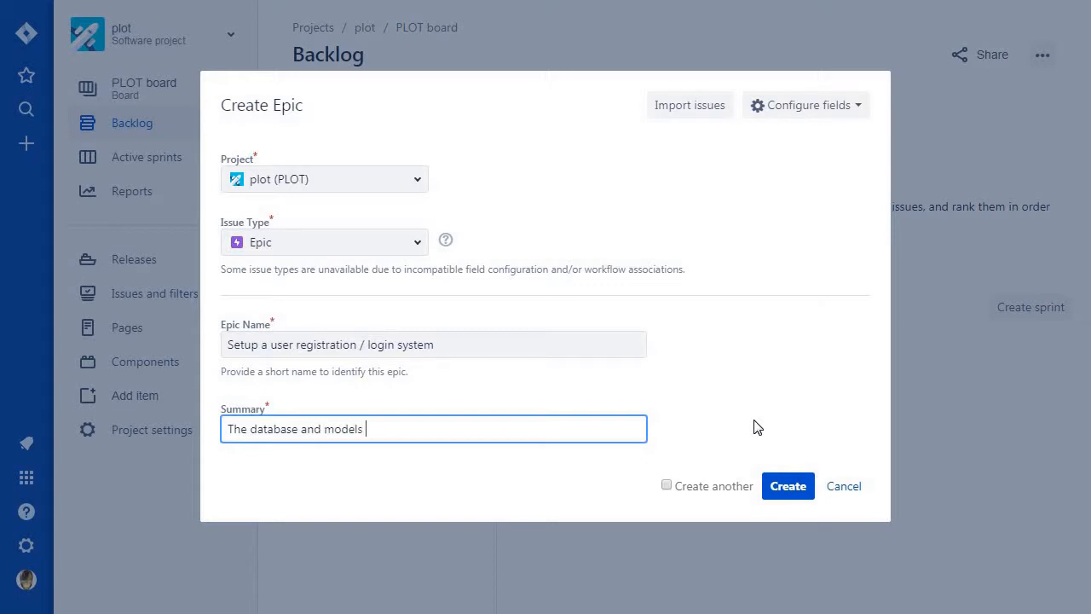
{"action": "type", "text": " an"}
{"action": "key", "text": "BackSpace"}
{"action": "key", "text": "BackSpace"}
{"action": "type", "text": "setup for both "}
{"action": "type", "text": "frontend "}
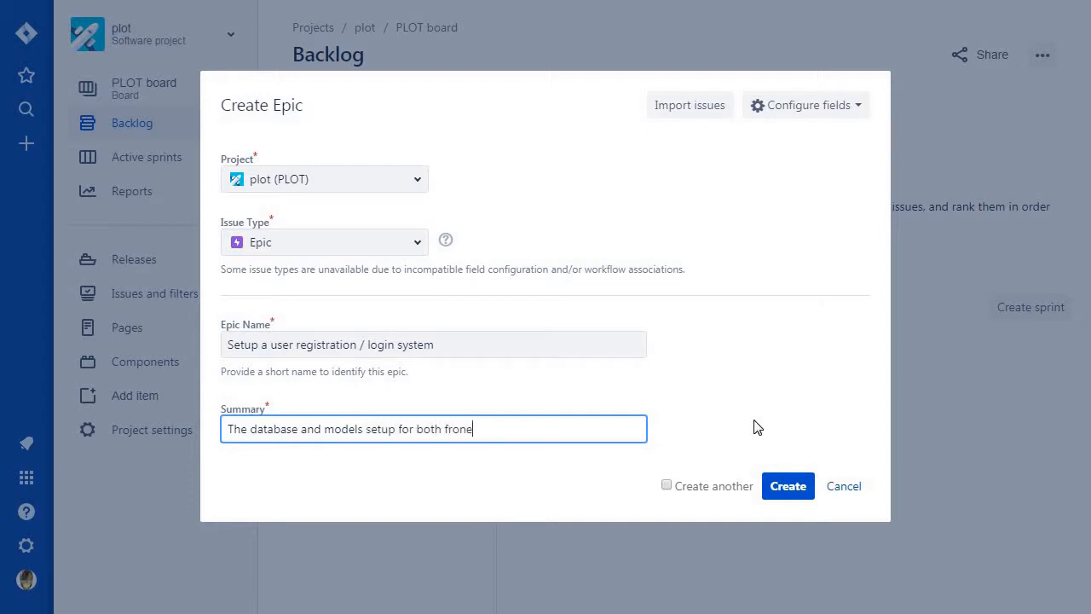
{"action": "type", "text": "ma"}
{"action": "key", "text": "BackSpace"}
{"action": "key", "text": "BackSpace"}
{"action": "type", "text": "and backend."}
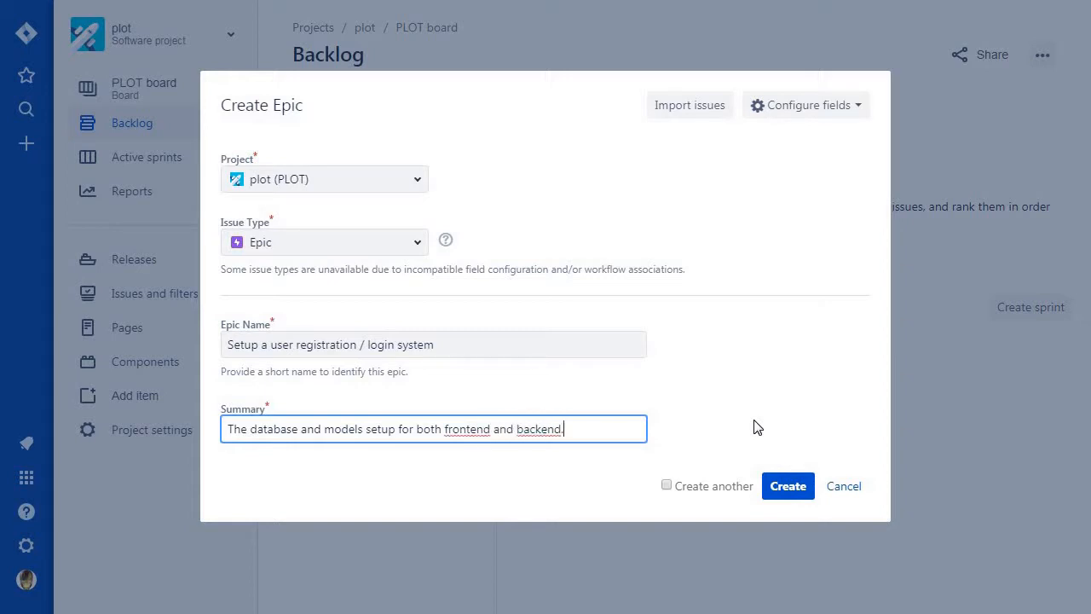
Reword the summary to "The database, models, routes setup for both frontend and backend." and create the epic.
{"action": "double_click", "coordinate": [316, 429]}
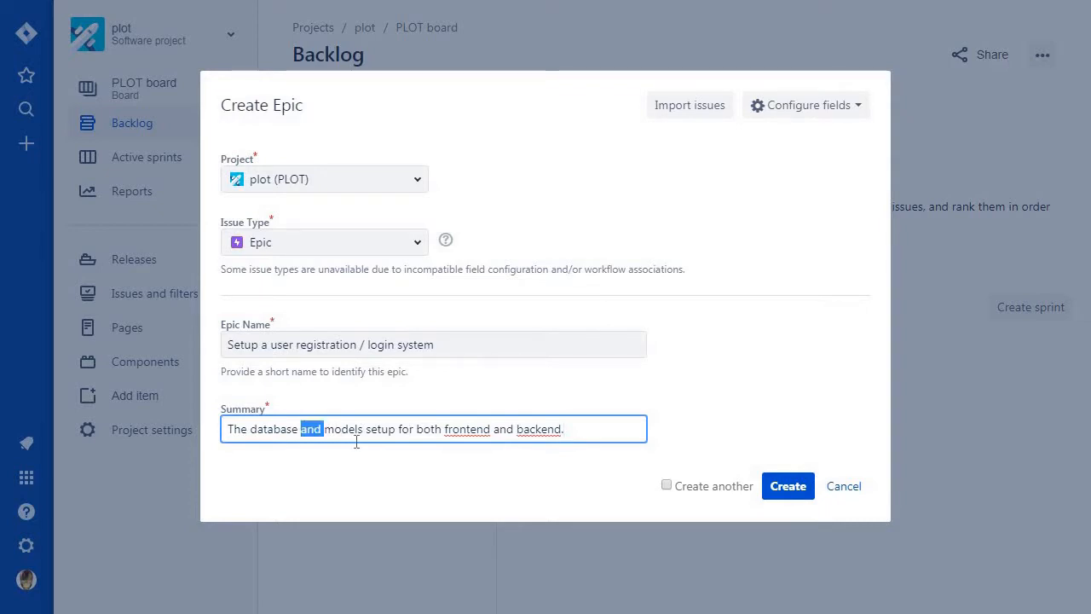
{"action": "key", "text": "BackSpace"}
{"action": "key", "text": "BackSpace"}
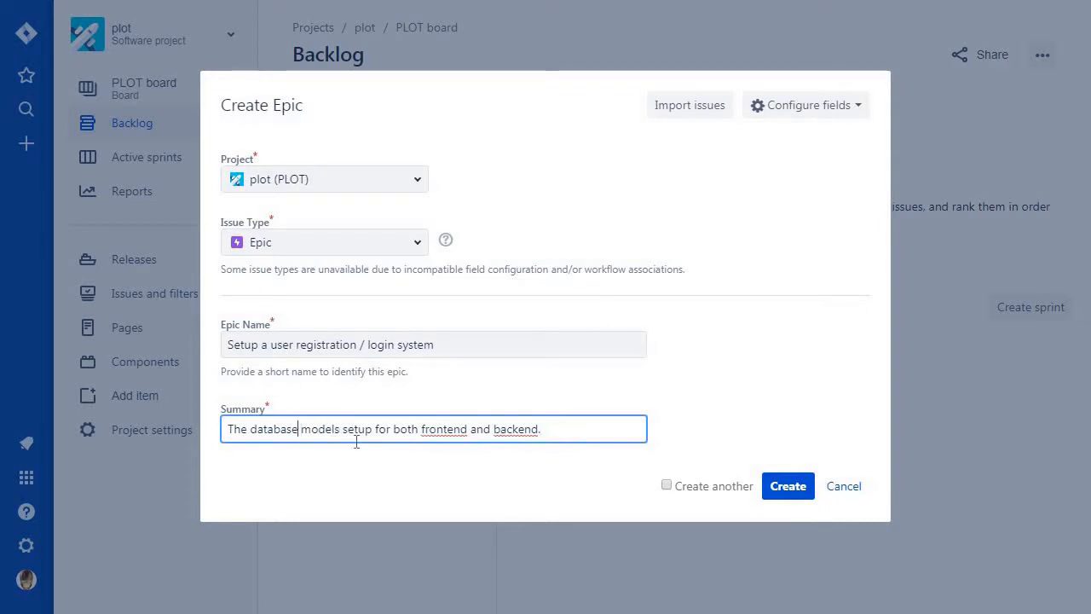
{"action": "key", "text": "Right"}
{"action": "key", "text": "Right"}
{"action": "key", "text": "Right"}
{"action": "key", "text": "Right"}
{"action": "key", "text": "Right"}
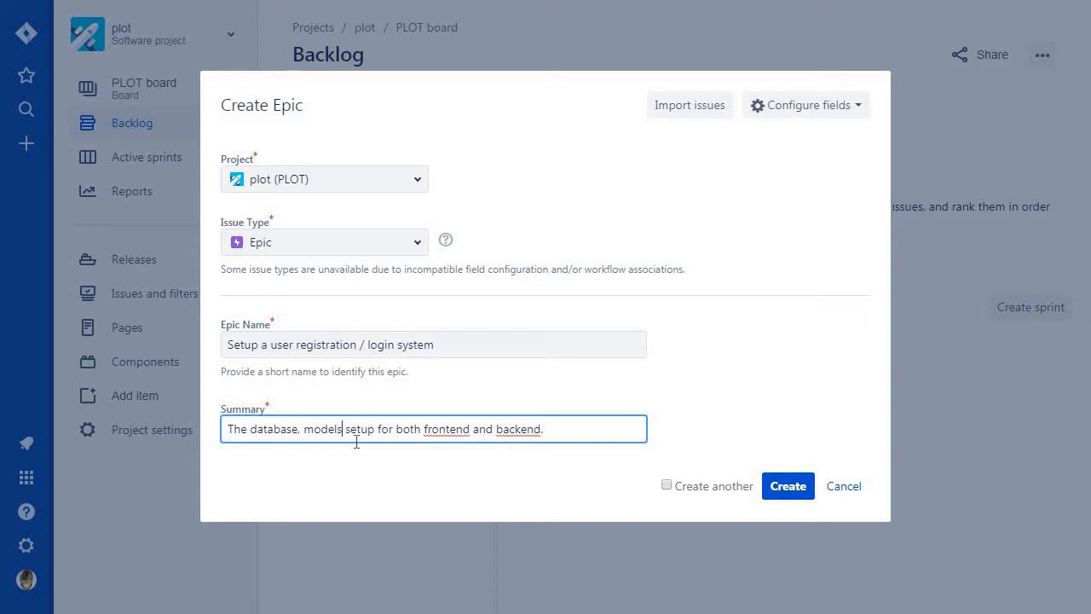
{"action": "type", "text": ", rouets"}
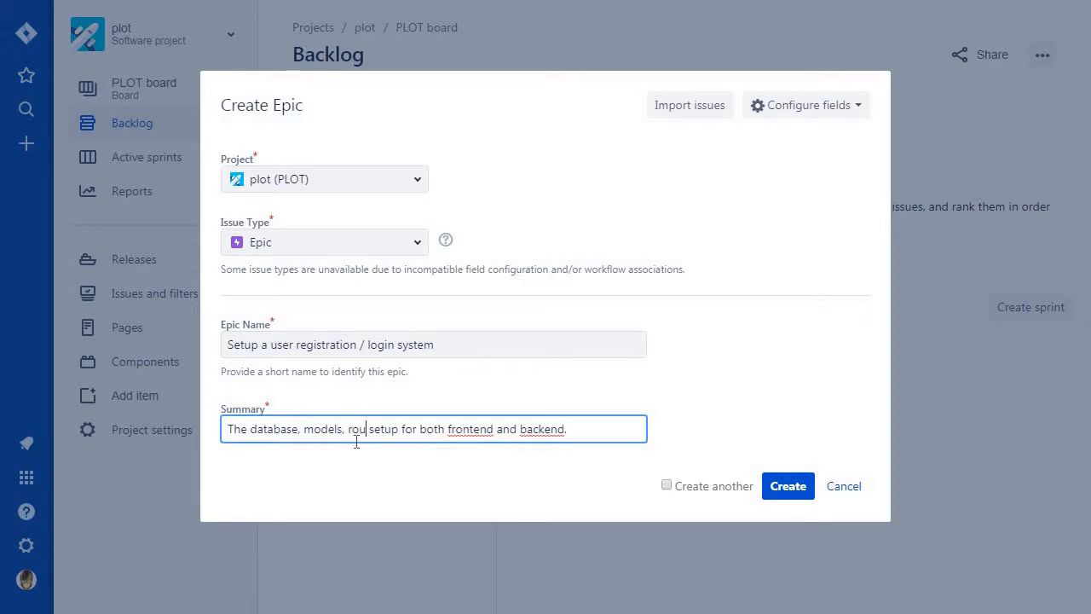
{"action": "key", "text": "BackSpace"}
{"action": "key", "text": "BackSpace"}
{"action": "key", "text": "BackSpace"}
{"action": "type", "text": "tes"}
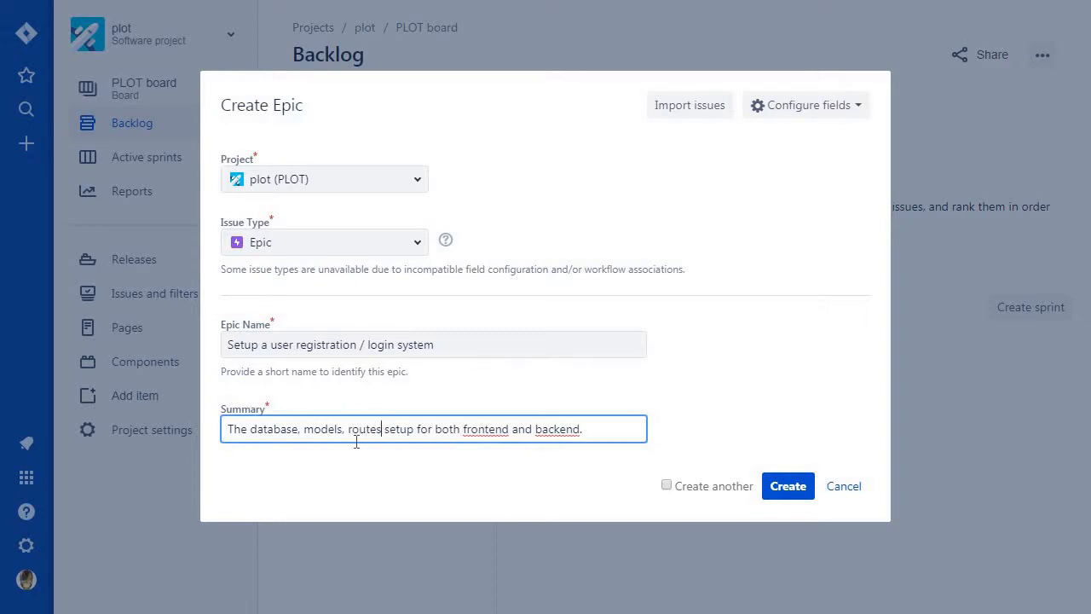
{"action": "left_click", "coordinate": [799, 486]}
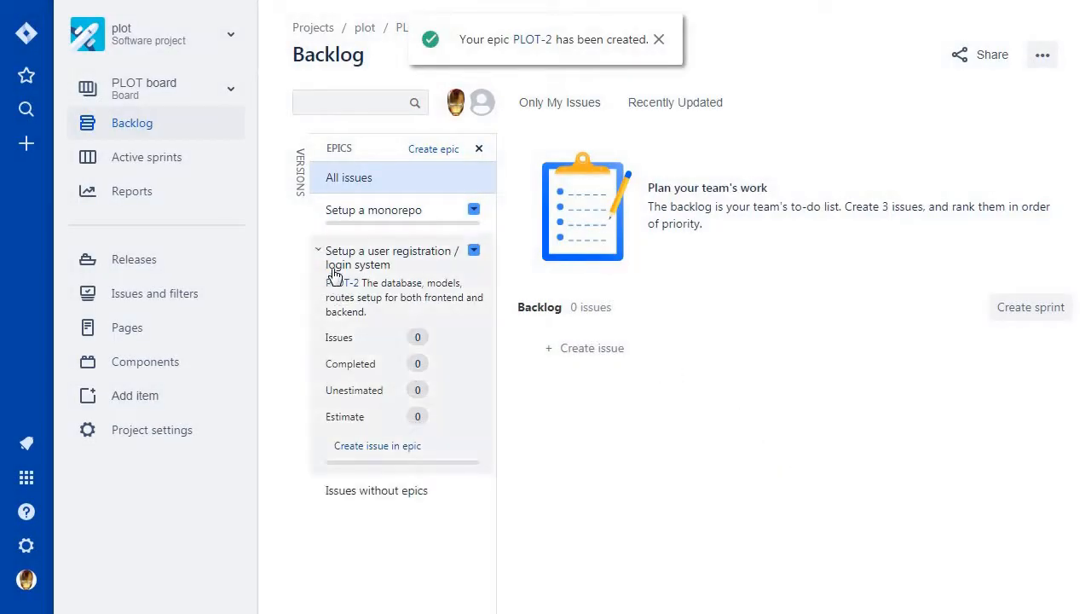
In the Setup a monorepo epic, start a backlog story reading "As a develper, I want to create a space for the project".
{"action": "left_click", "coordinate": [332, 273]}
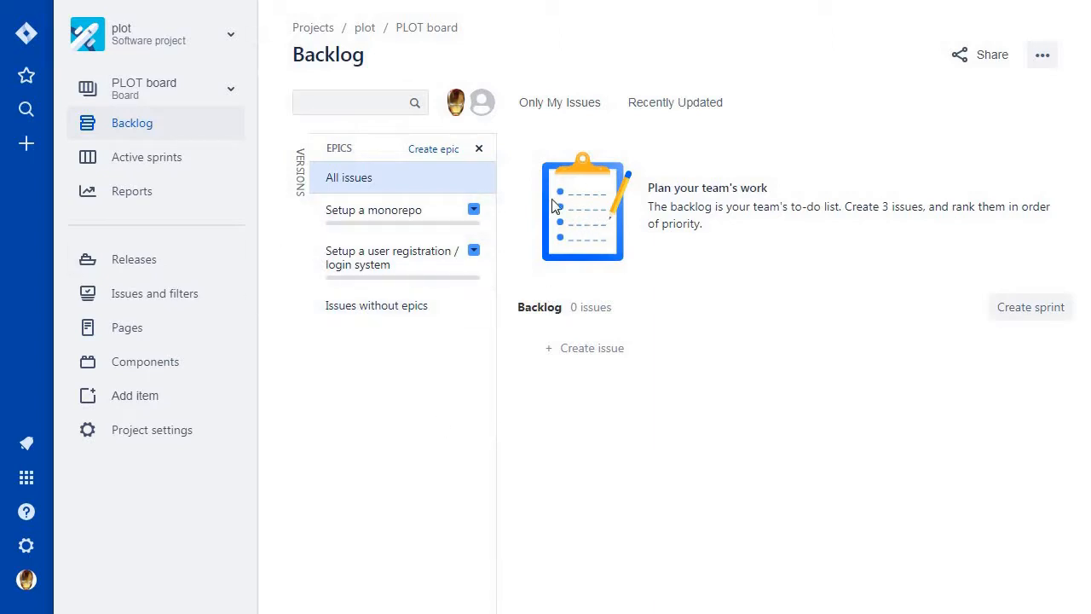
{"action": "left_click", "coordinate": [373, 213]}
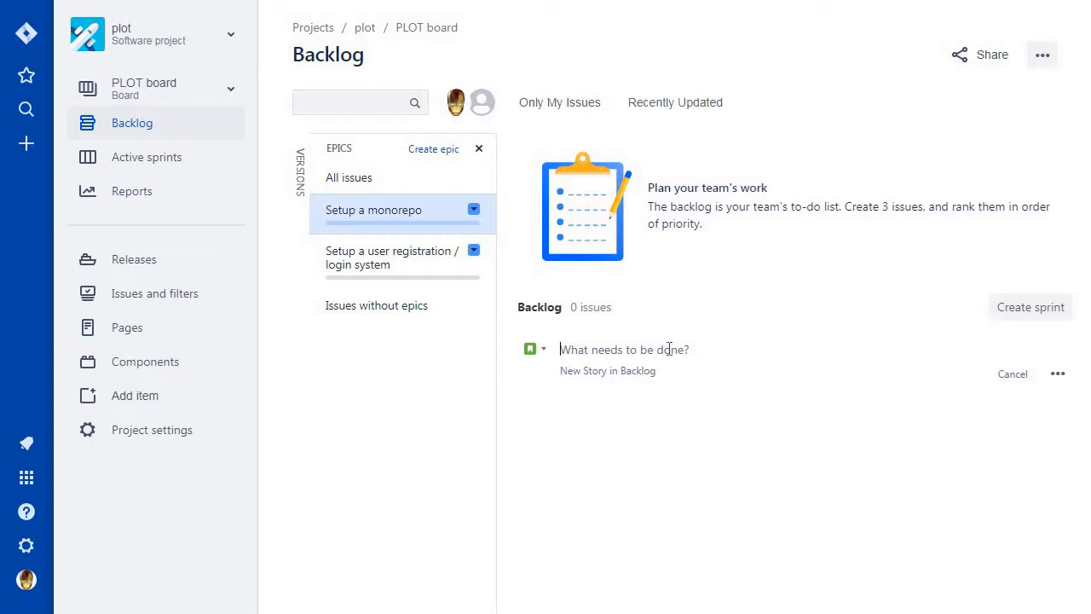
{"action": "type", "text": "A"}
{"action": "key", "text": "BackSpace"}
{"action": "type", "text": "As a develper, "}
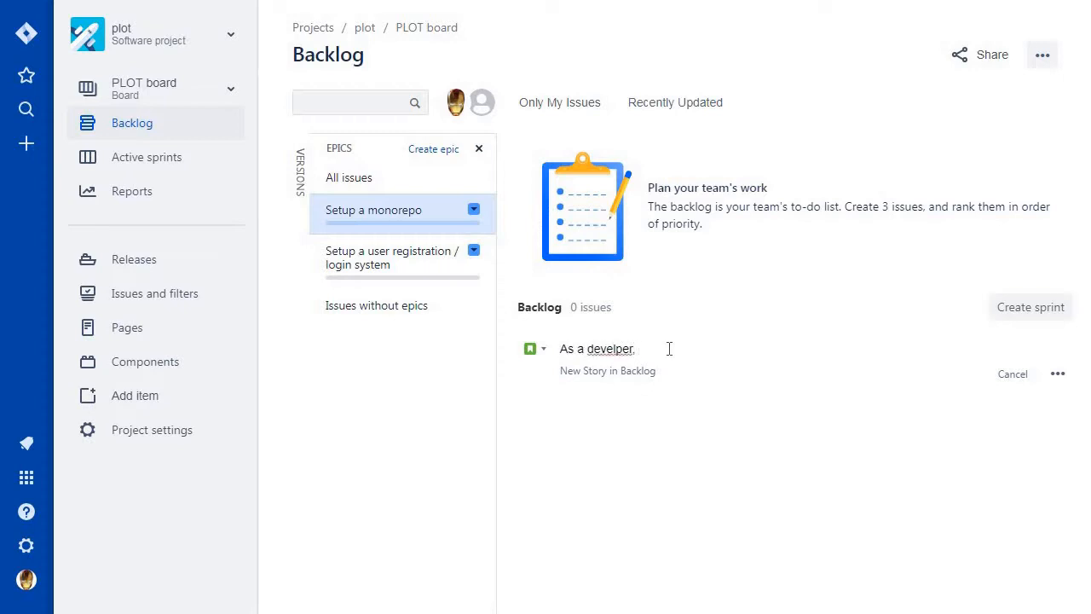
{"action": "type", "text": "I want to cre"}
{"action": "type", "text": "ate a space for the project"}
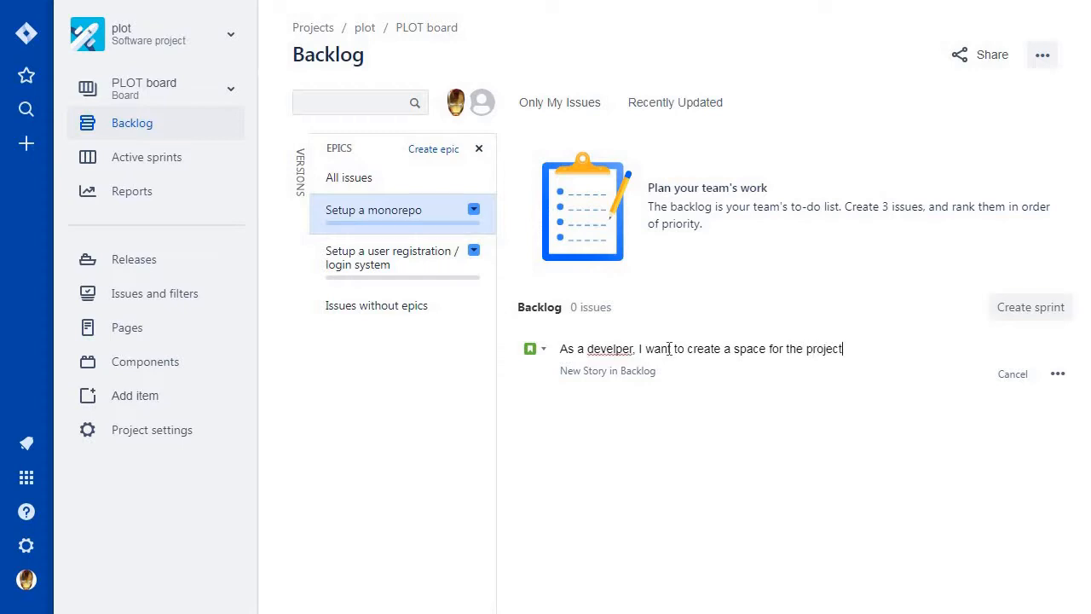
{"action": "type", "text": "  so I can build the project"}
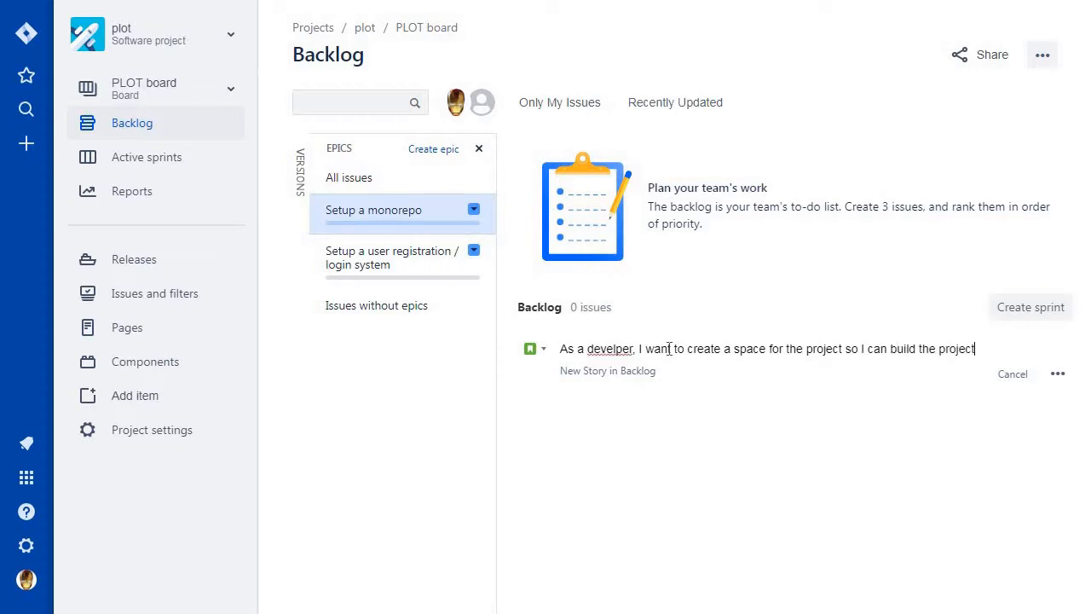
Complete the story text with "so I can build the project" and add it to the backlog.
{"action": "key", "text": "Return"}
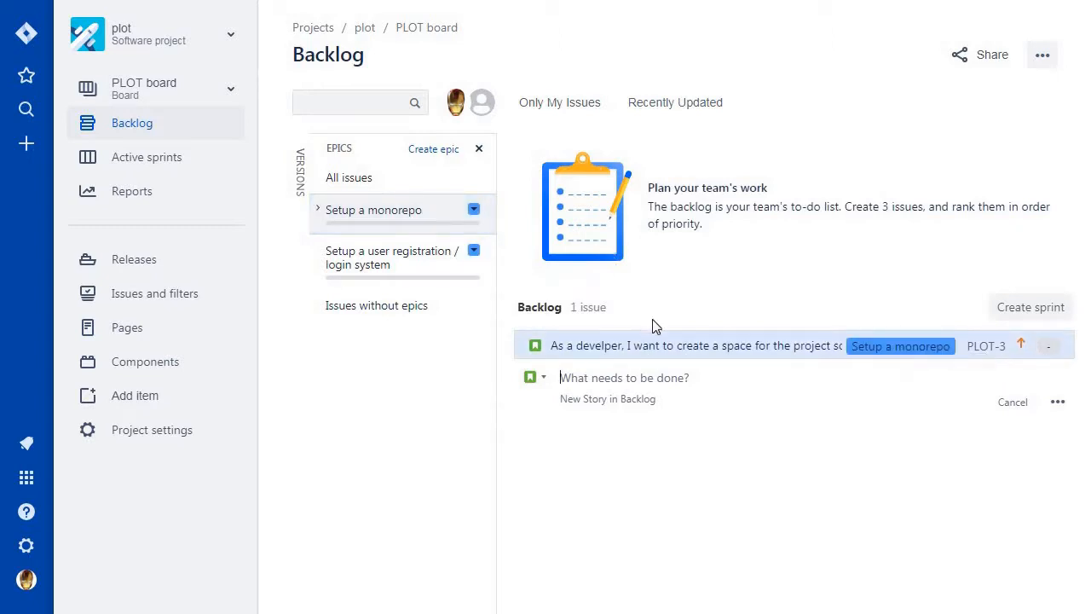
View the backlog filtered by the user registration epic, by the monorepo epic, and with all issues shown.
{"action": "left_click", "coordinate": [395, 263]}
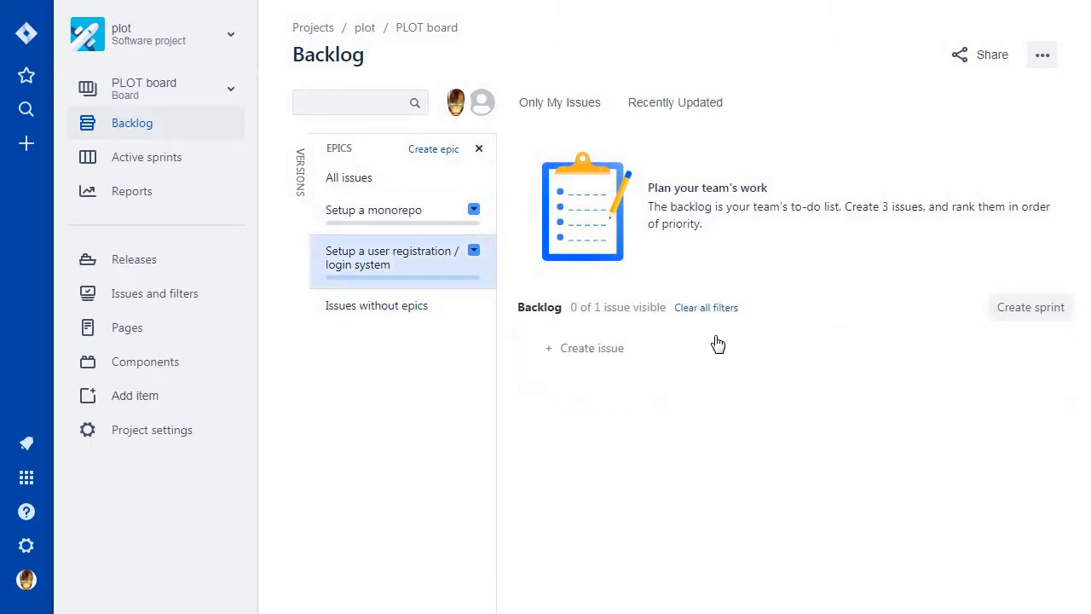
{"action": "left_click", "coordinate": [399, 218]}
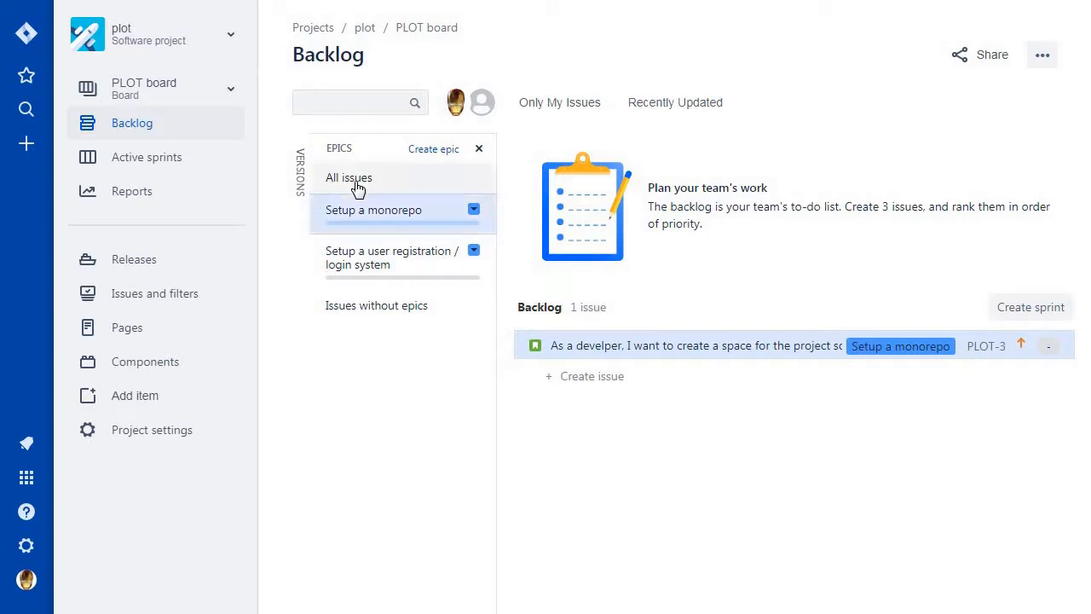
{"action": "left_click", "coordinate": [357, 184]}
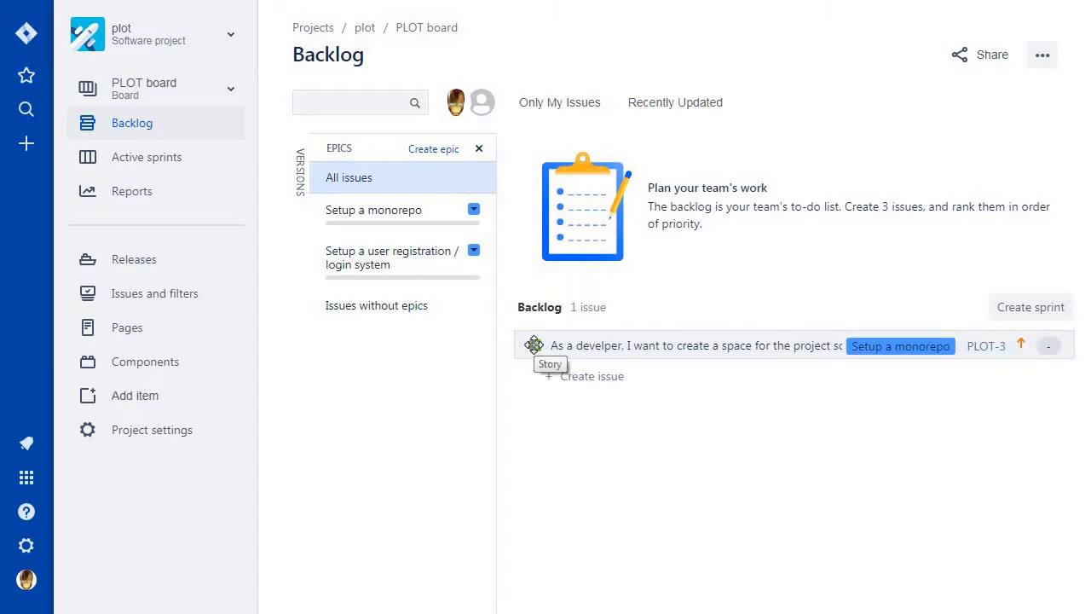
Set the story points of the project space story to 16, review its other fields and close its details.
{"action": "left_click", "coordinate": [610, 345]}
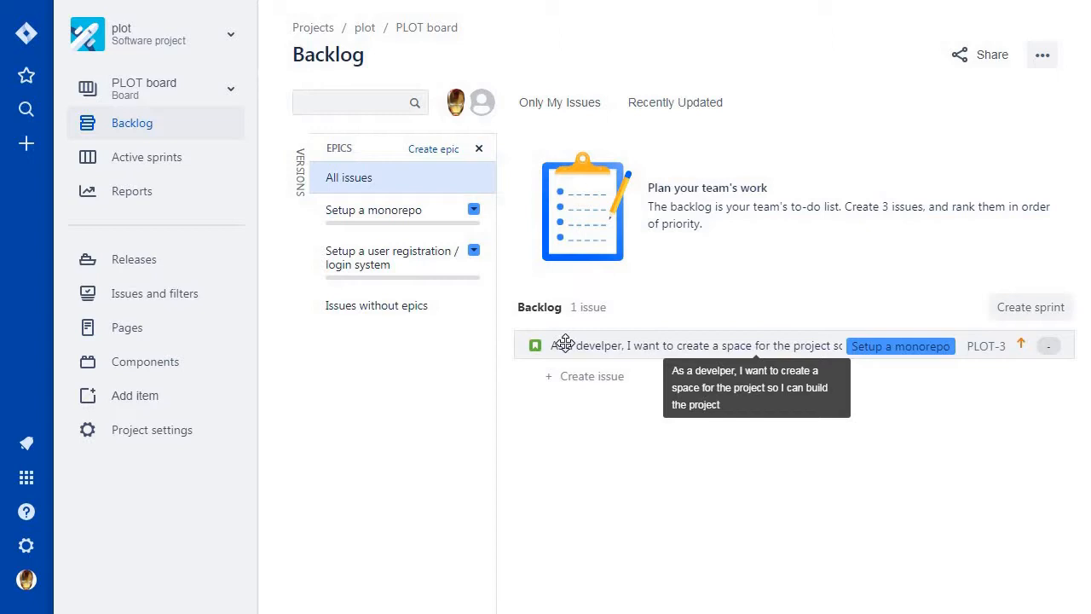
{"action": "left_click", "coordinate": [565, 344]}
{"action": "left_click", "coordinate": [569, 352]}
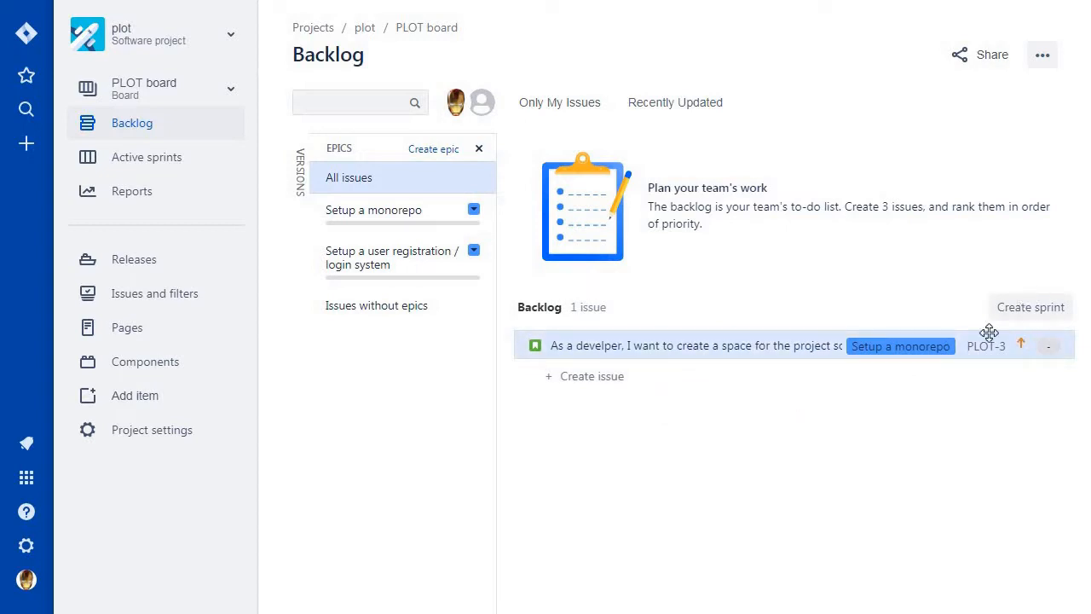
{"action": "left_click", "coordinate": [1051, 352]}
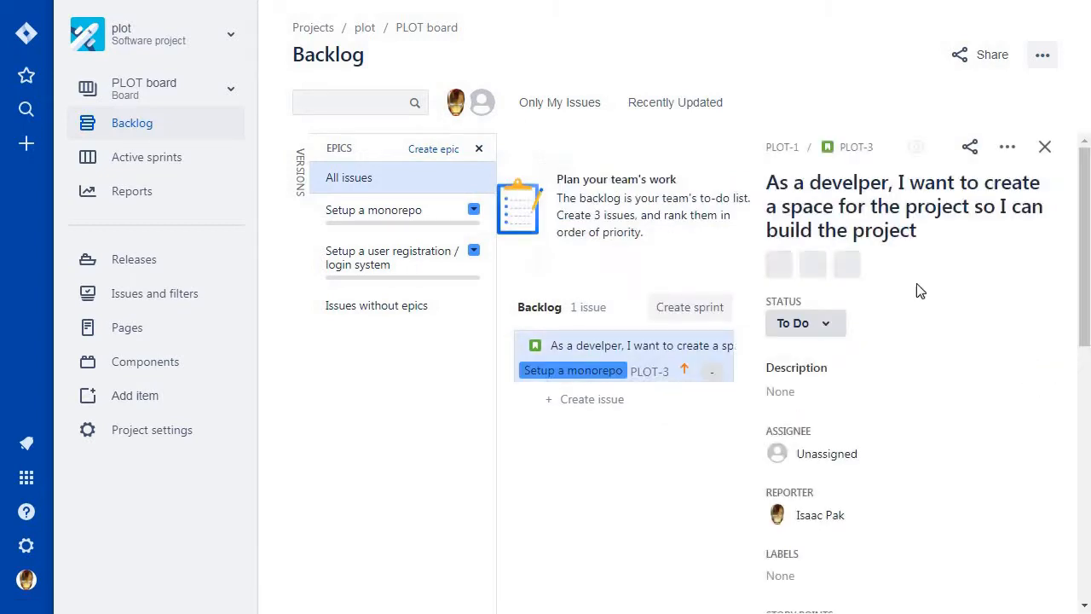
{"action": "scroll", "coordinate": [934, 253], "scroll_direction": "down", "scroll_amount": 2}
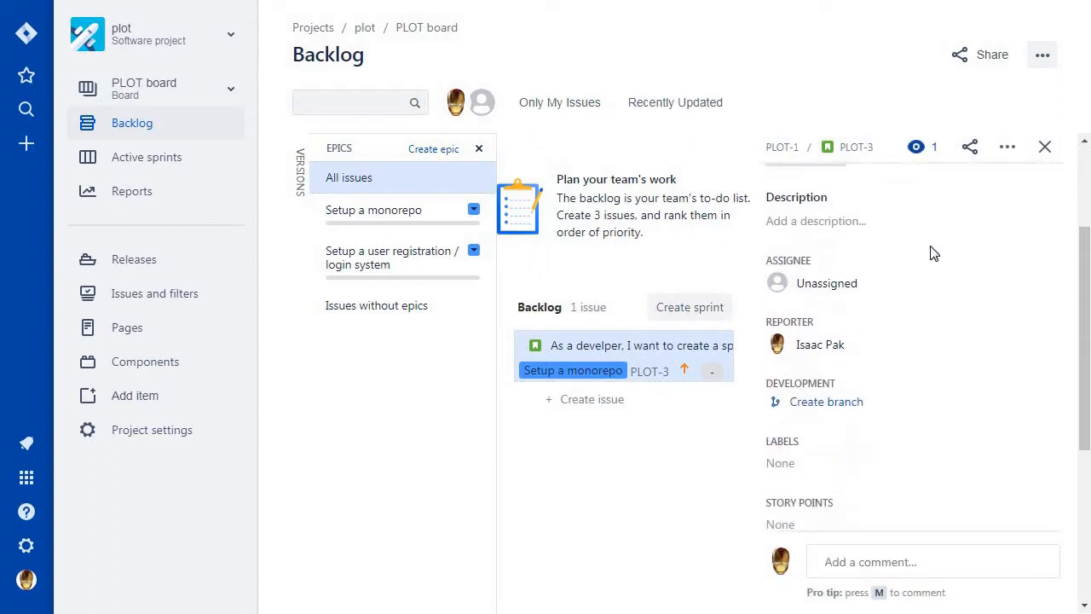
{"action": "scroll", "coordinate": [934, 254], "scroll_direction": "down", "scroll_amount": 2}
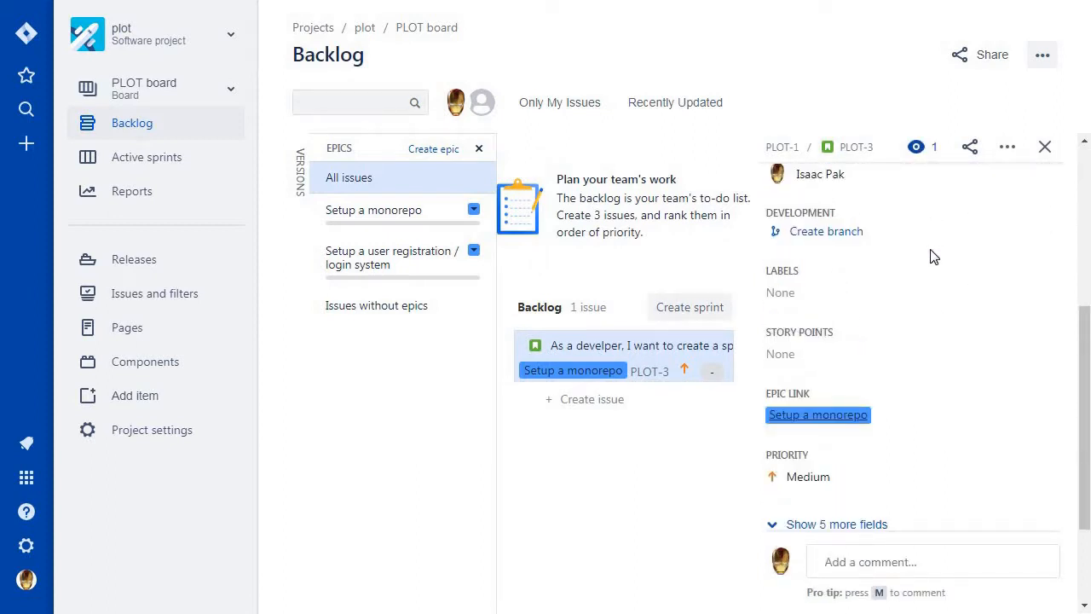
{"action": "scroll", "coordinate": [934, 256], "scroll_direction": "down", "scroll_amount": 1}
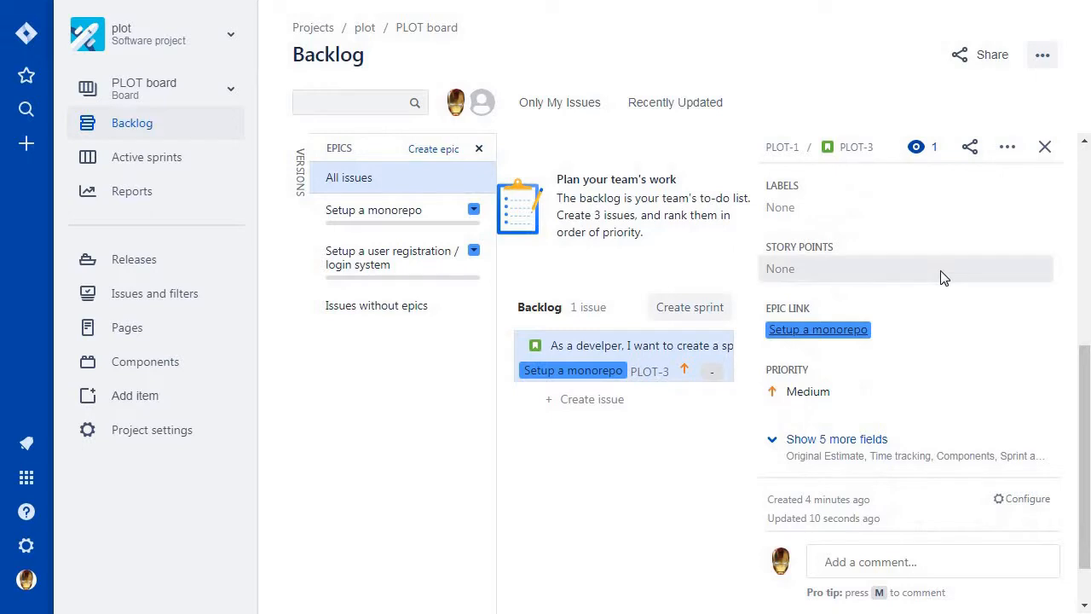
{"action": "left_click", "coordinate": [943, 271]}
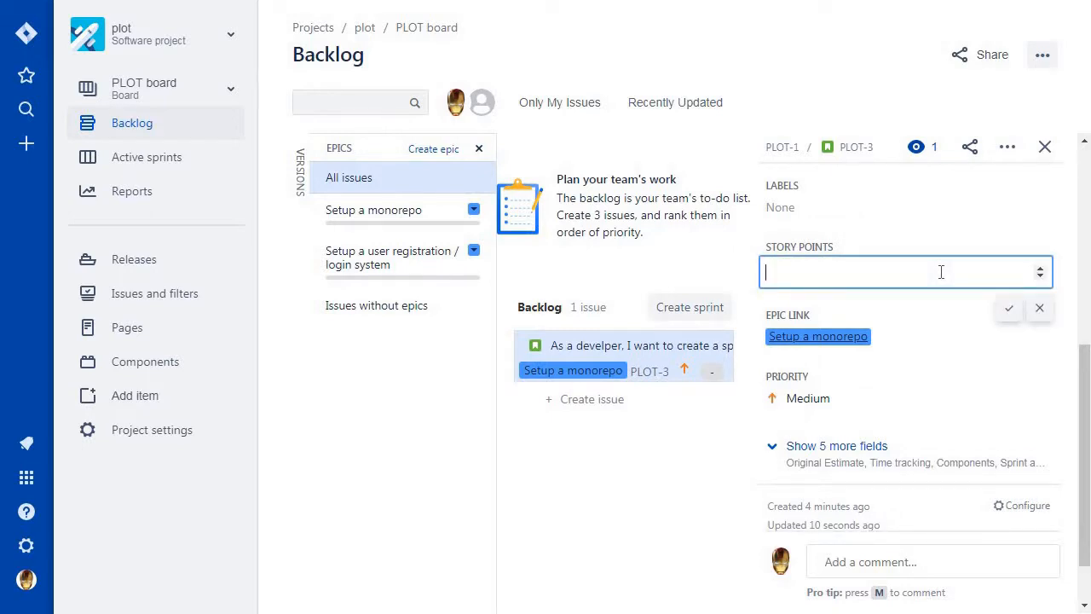
{"action": "type", "text": "16"}
{"action": "key", "text": "Return"}
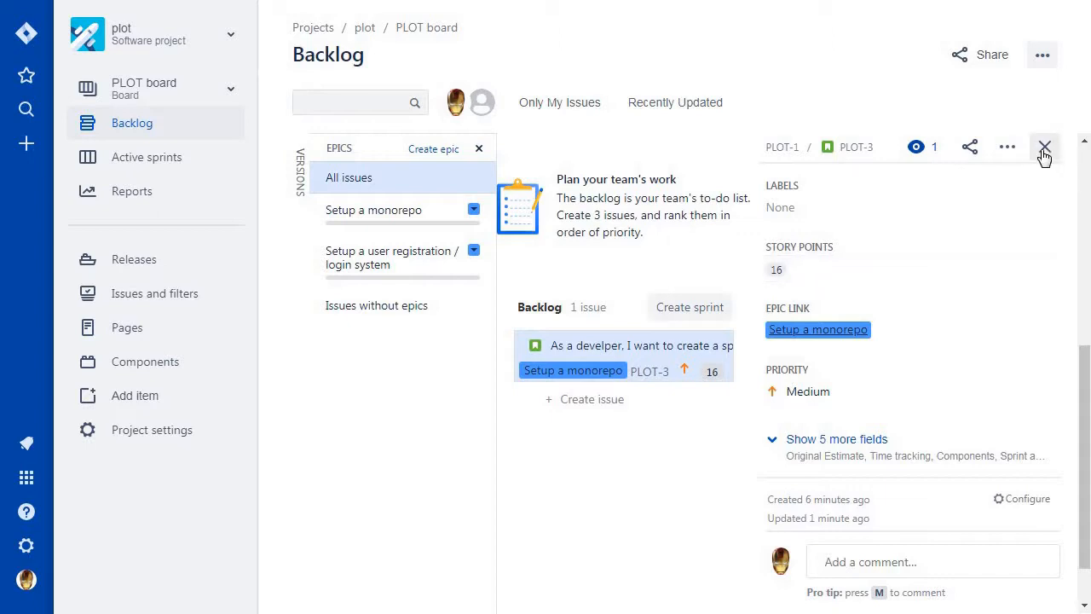
{"action": "scroll", "coordinate": [1018, 236], "scroll_direction": "down", "scroll_amount": 1}
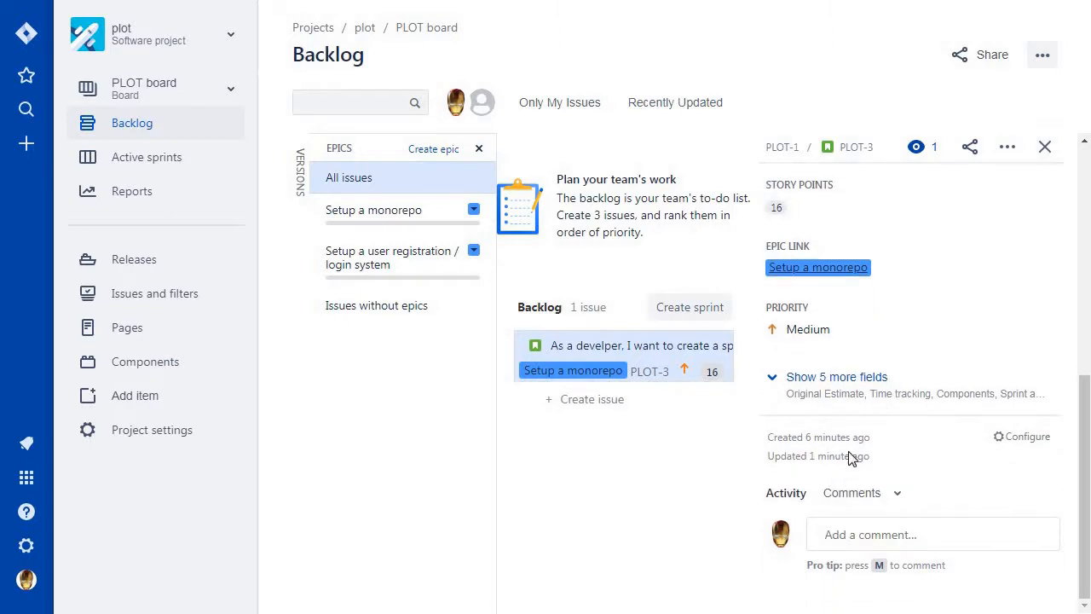
{"action": "scroll", "coordinate": [850, 458], "scroll_direction": "up", "scroll_amount": 6}
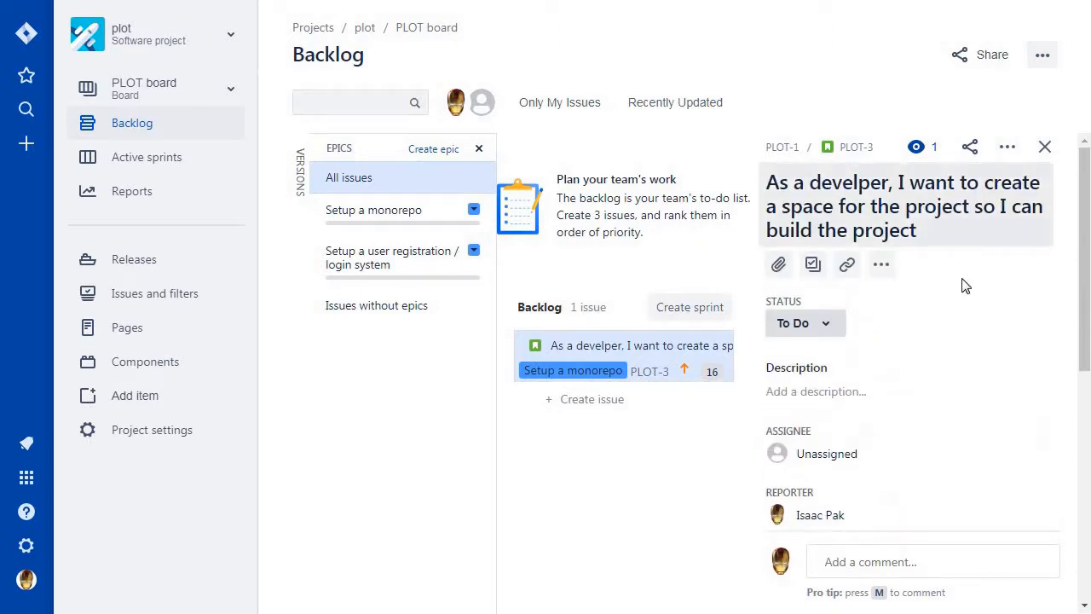
{"action": "scroll", "coordinate": [965, 286], "scroll_direction": "down", "scroll_amount": 6}
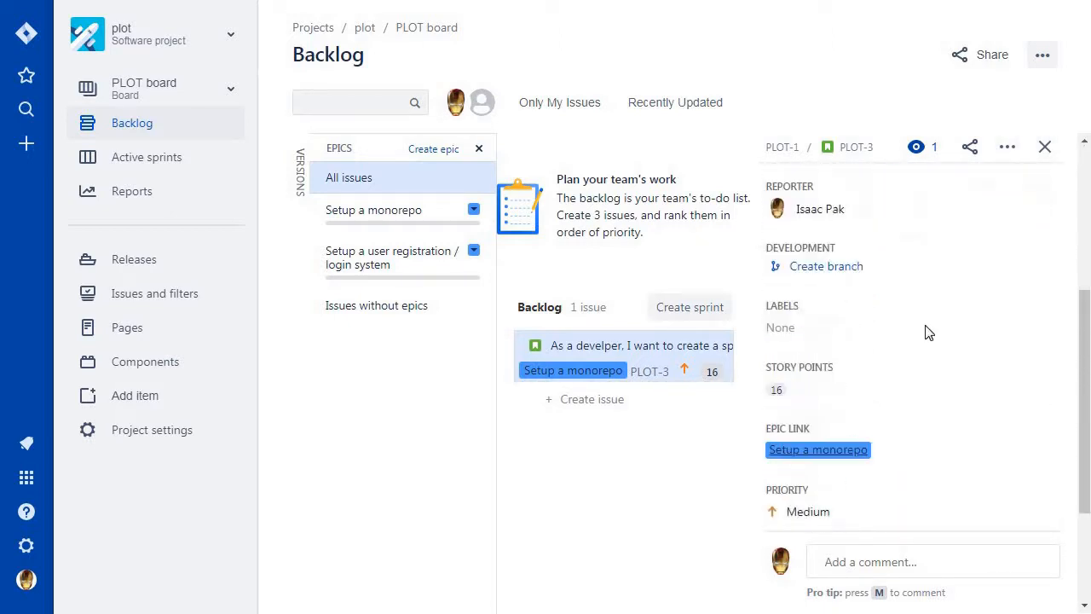
{"action": "left_click", "coordinate": [1045, 148]}
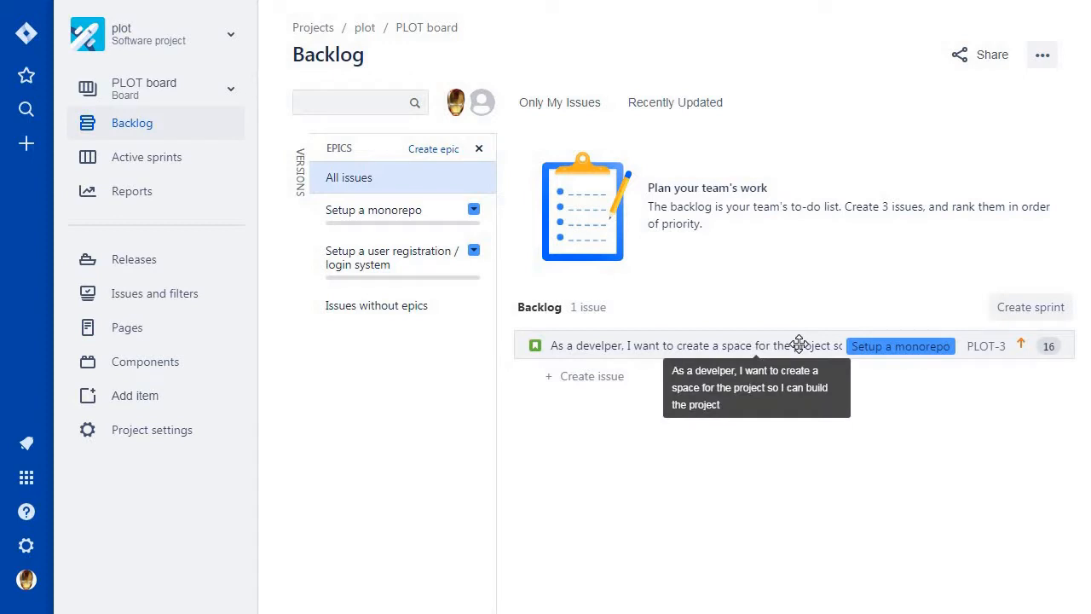
Create a sprint above the backlog and rename it PLOT Sprint a.
{"action": "left_click", "coordinate": [883, 346]}
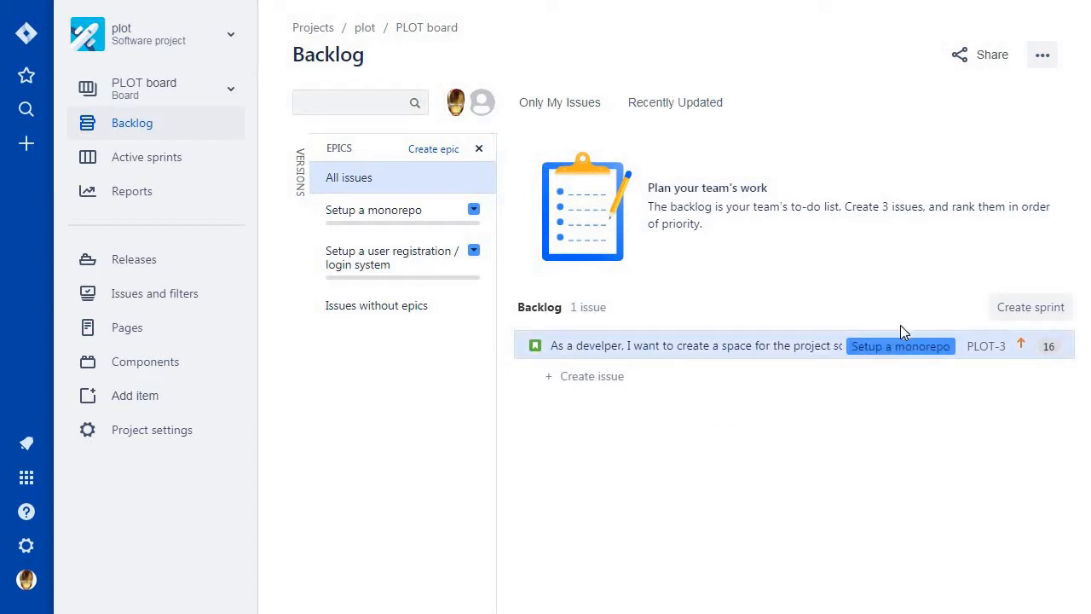
{"action": "left_click", "coordinate": [982, 334]}
{"action": "left_click", "coordinate": [1031, 308]}
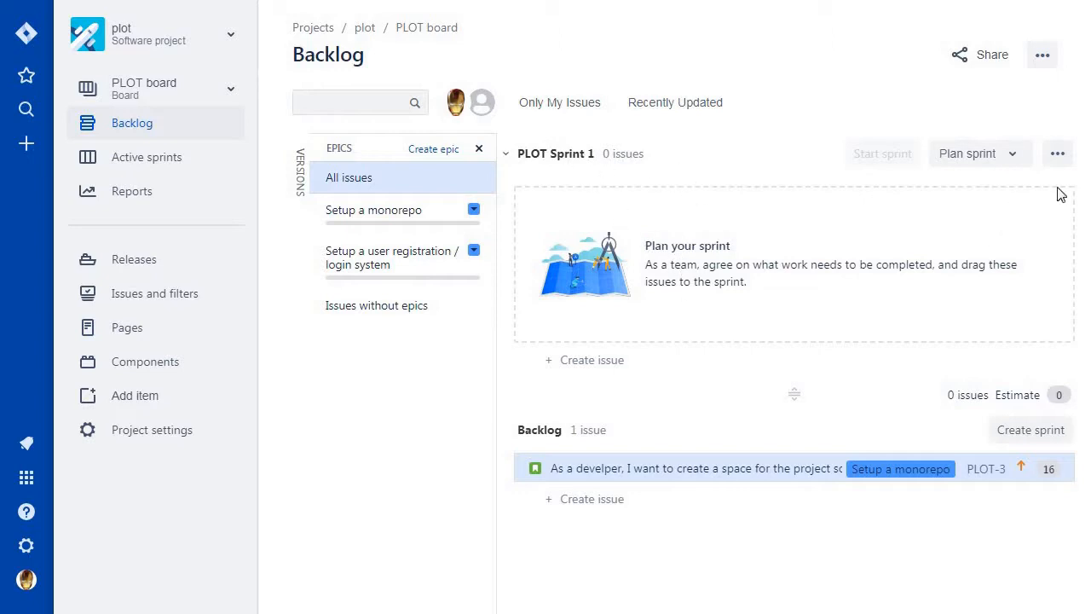
{"action": "left_click", "coordinate": [972, 154]}
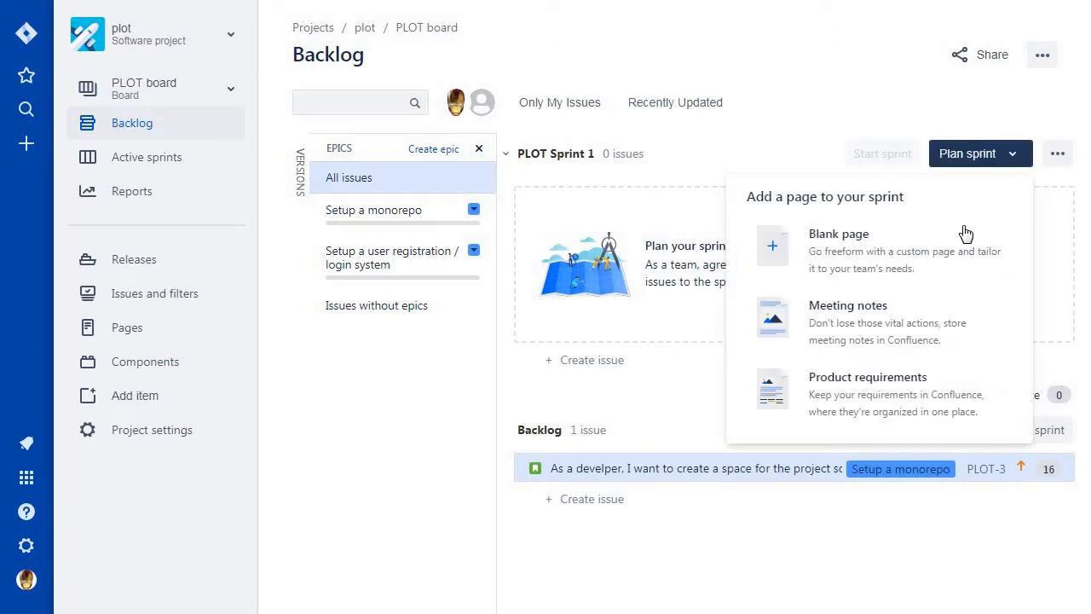
{"action": "left_click", "coordinate": [1056, 156]}
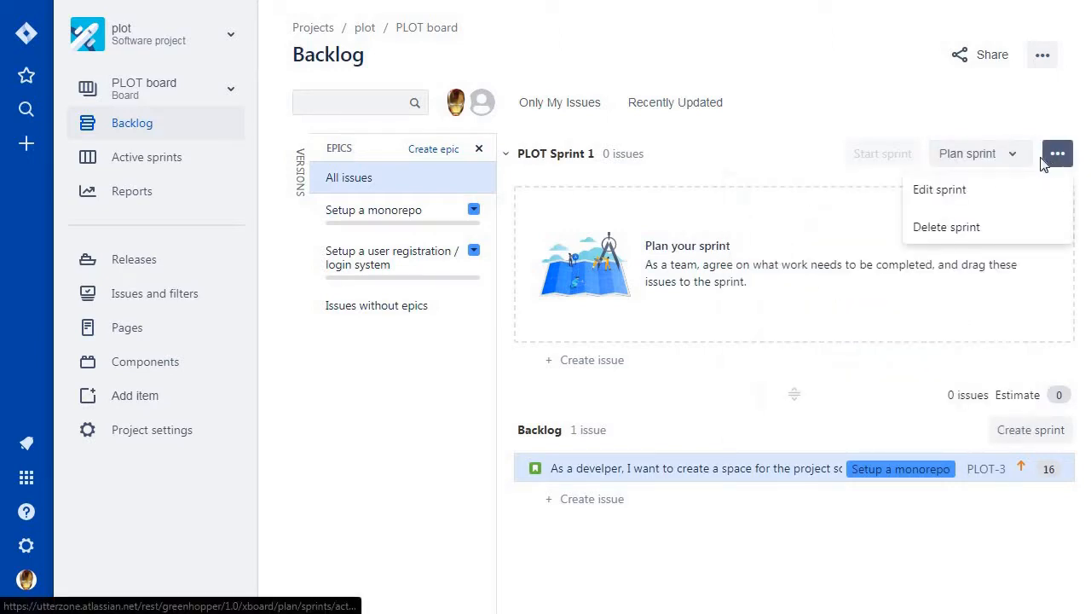
{"action": "left_click", "coordinate": [939, 189]}
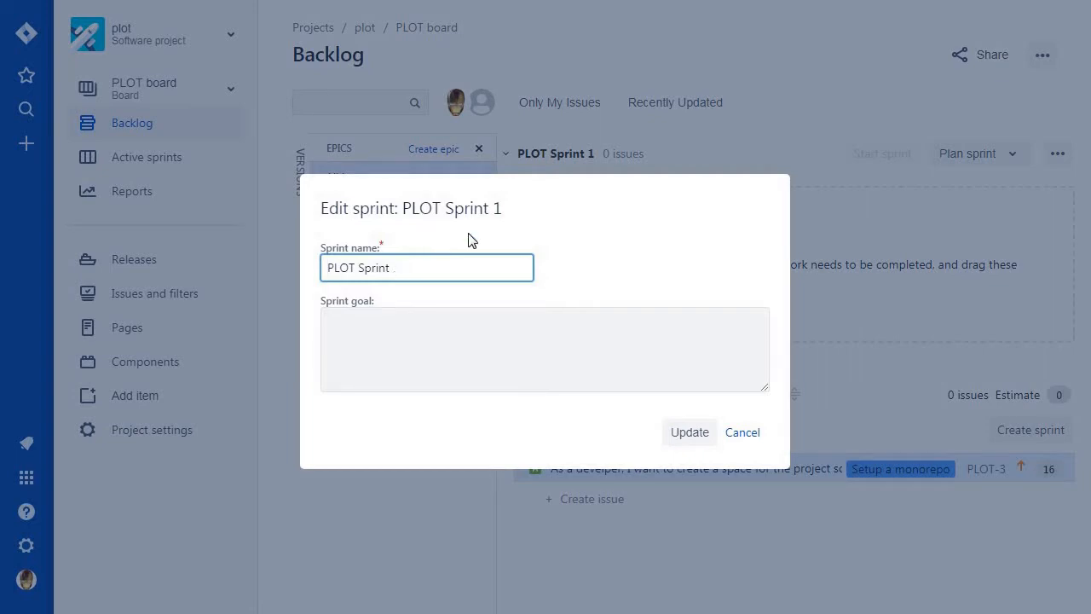
{"action": "type", "text": "a"}
{"action": "left_click", "coordinate": [706, 436]}
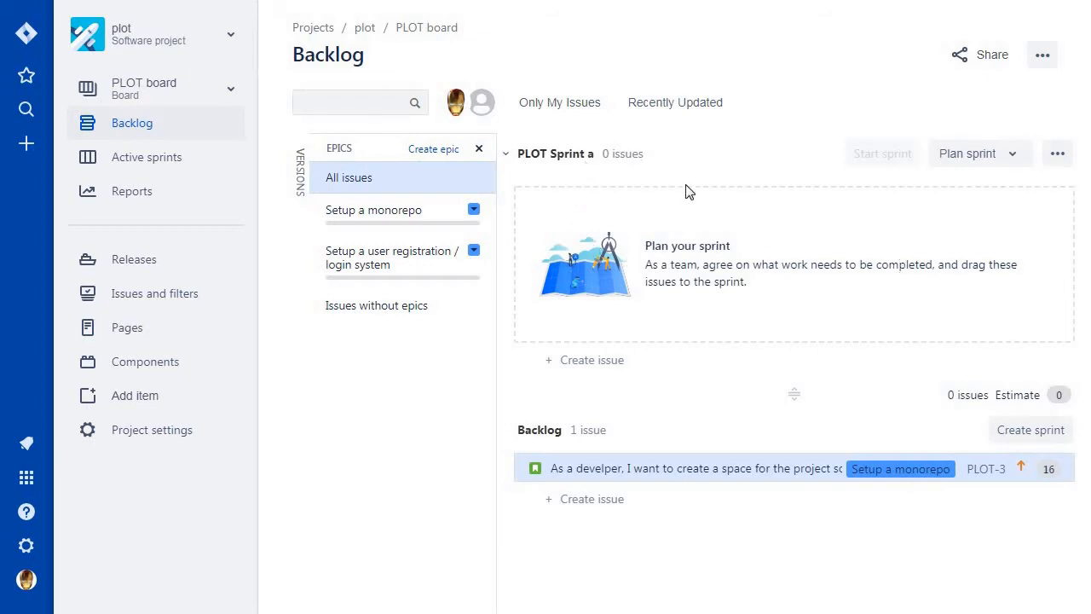
Create a second sprint and rename it PLOT Sprint b.
{"action": "left_click", "coordinate": [1027, 432]}
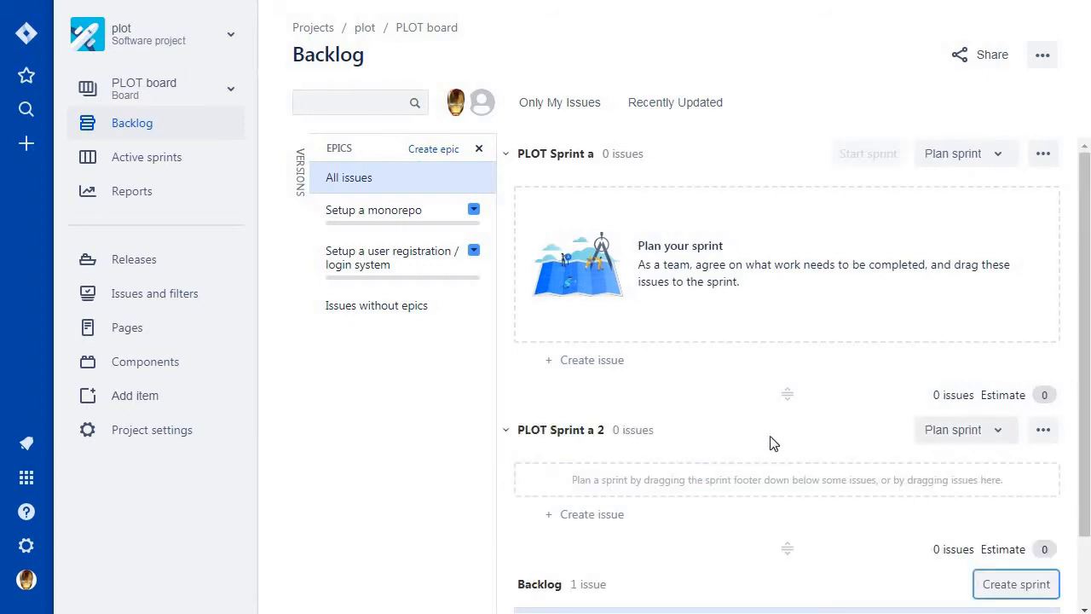
{"action": "left_click", "coordinate": [1045, 433]}
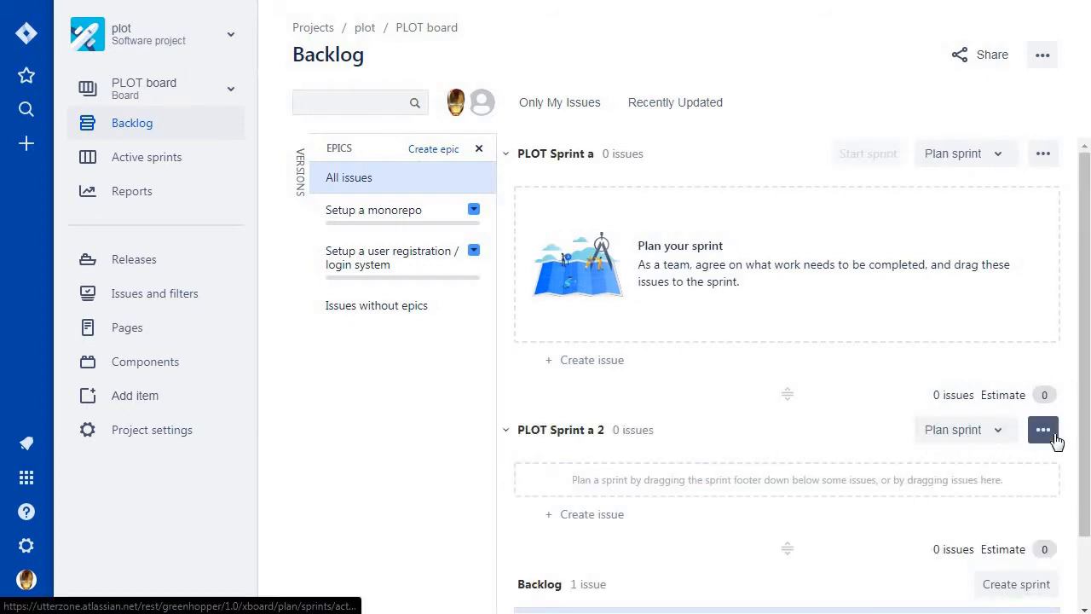
{"action": "left_click", "coordinate": [947, 504]}
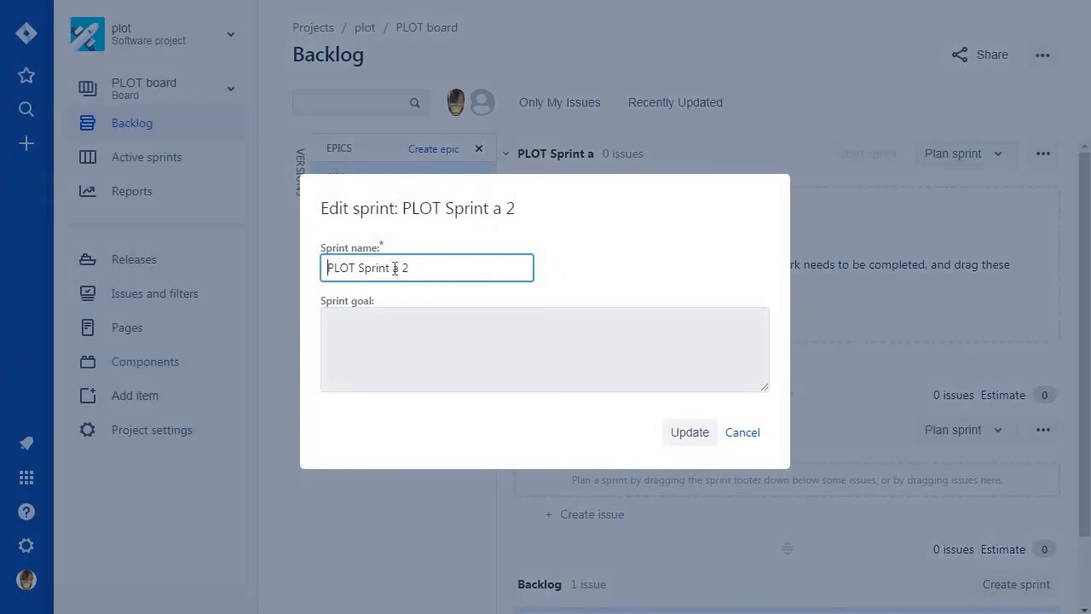
{"action": "key", "text": "shift+Left"}
{"action": "key", "text": "shift+Left"}
{"action": "key", "text": "shift+Left"}
{"action": "type", "text": "b"}
{"action": "left_click", "coordinate": [689, 434]}
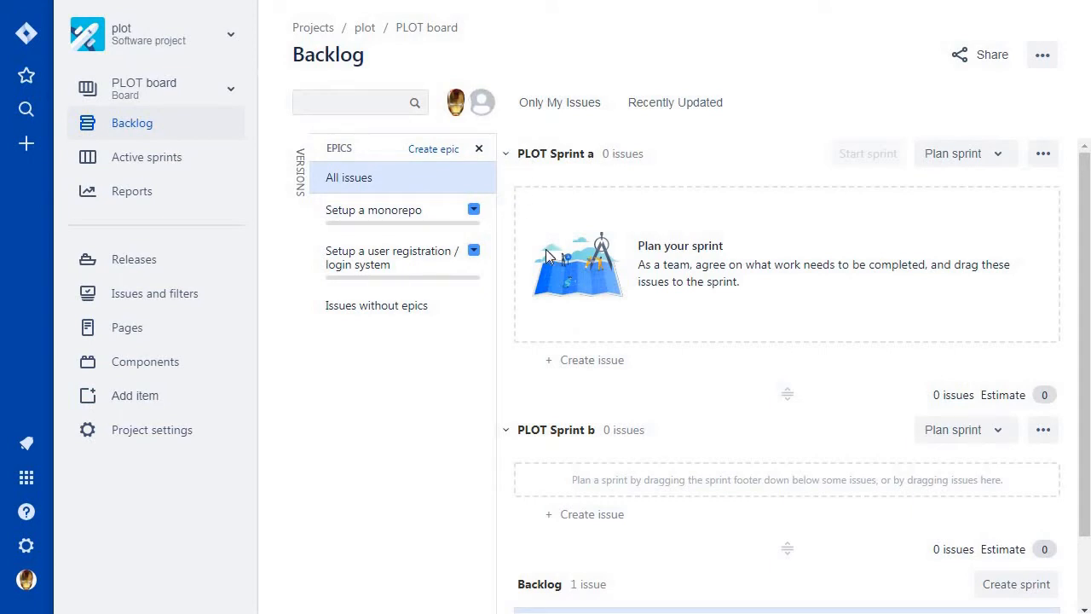
Collapse and expand the two sprint sections, leaving PLOT Sprint a collapsed and PLOT Sprint b expanded.
{"action": "left_click", "coordinate": [505, 154]}
{"action": "left_click", "coordinate": [507, 197]}
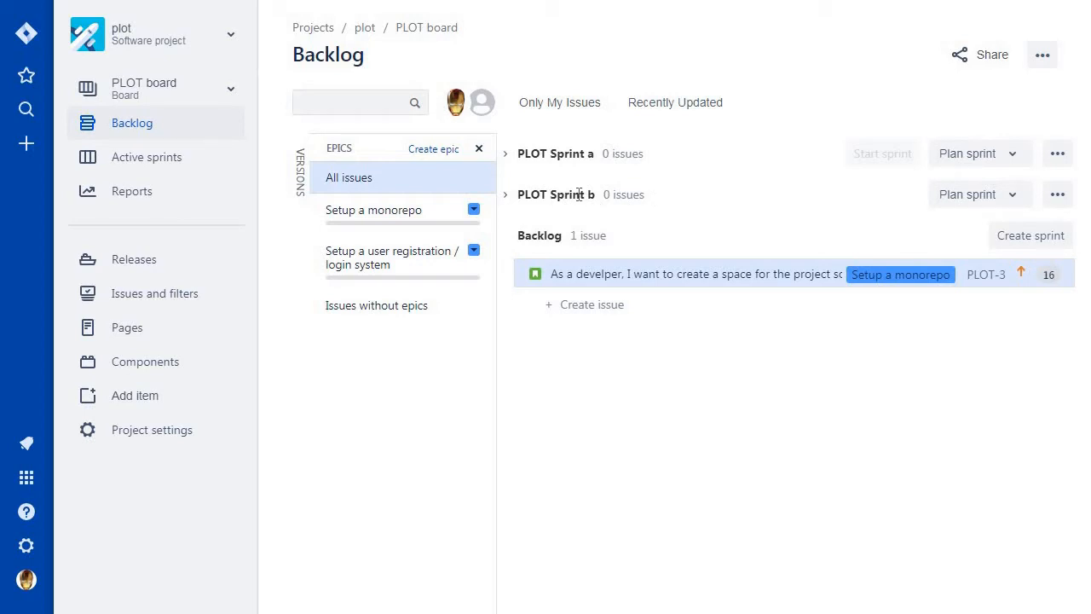
{"action": "left_click", "coordinate": [510, 198]}
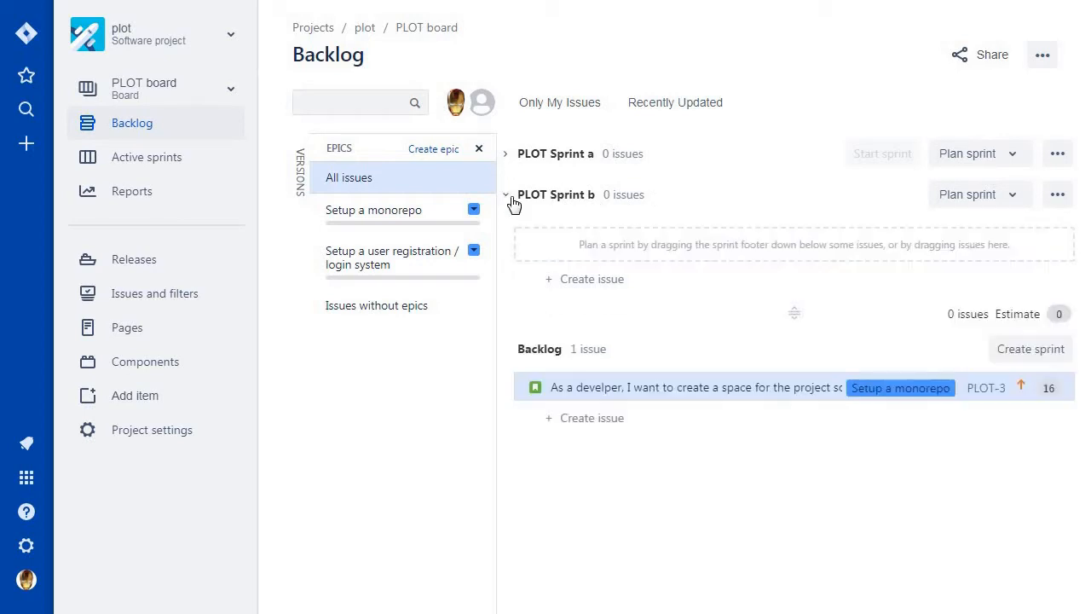
{"action": "left_click", "coordinate": [510, 162]}
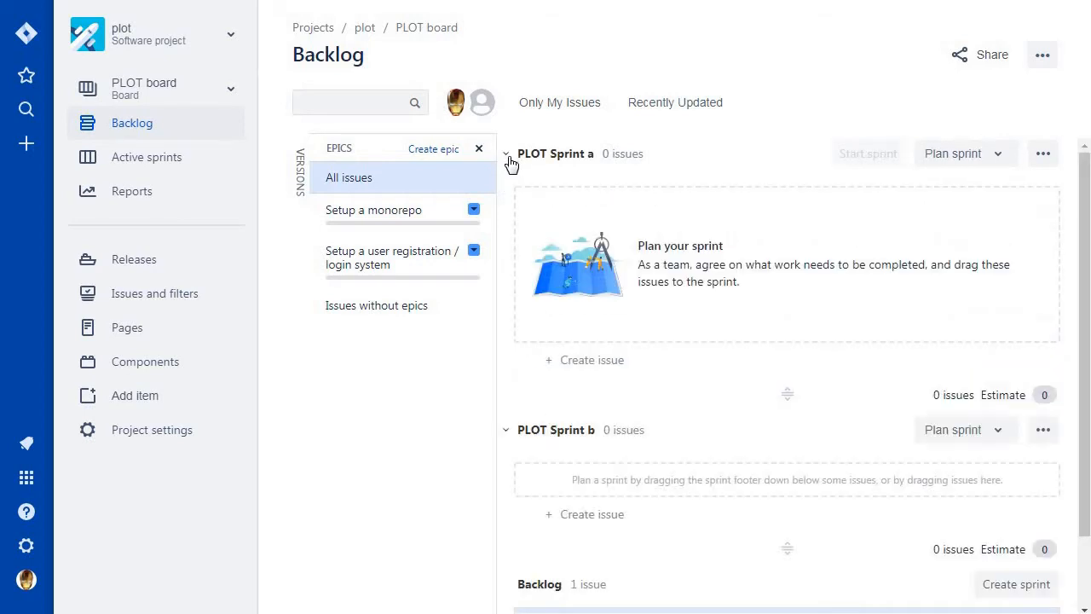
{"action": "left_click", "coordinate": [510, 162]}
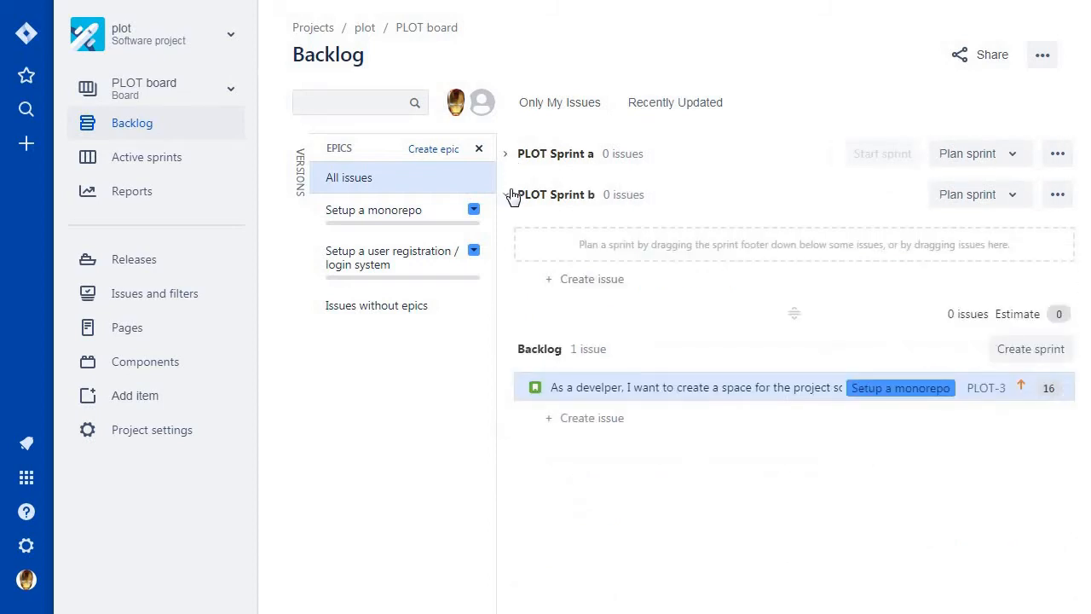
{"action": "left_click", "coordinate": [509, 194]}
{"action": "left_click", "coordinate": [522, 162]}
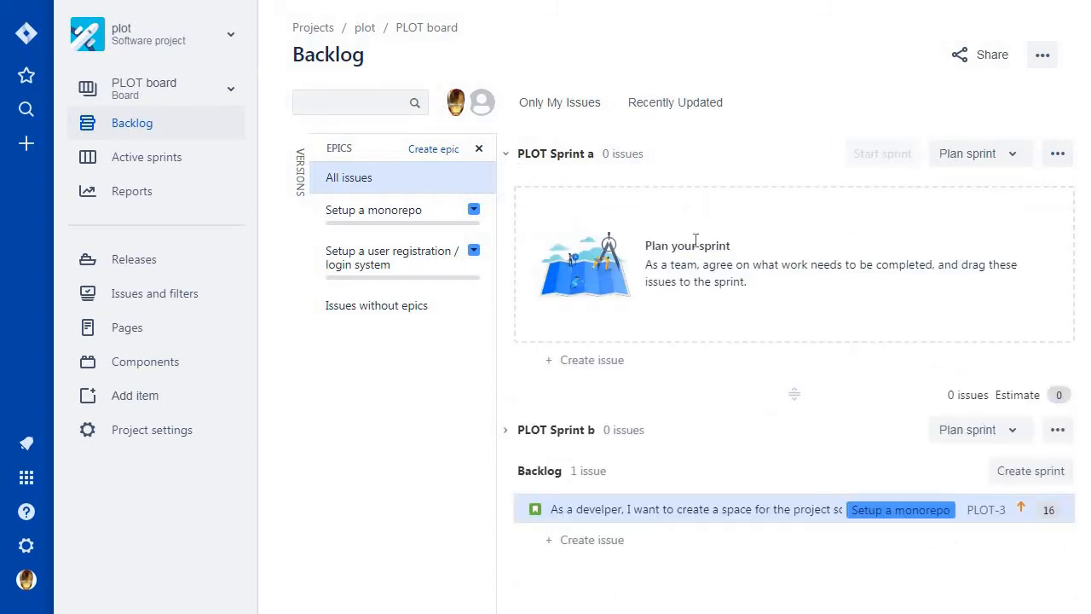
{"action": "left_click", "coordinate": [508, 428]}
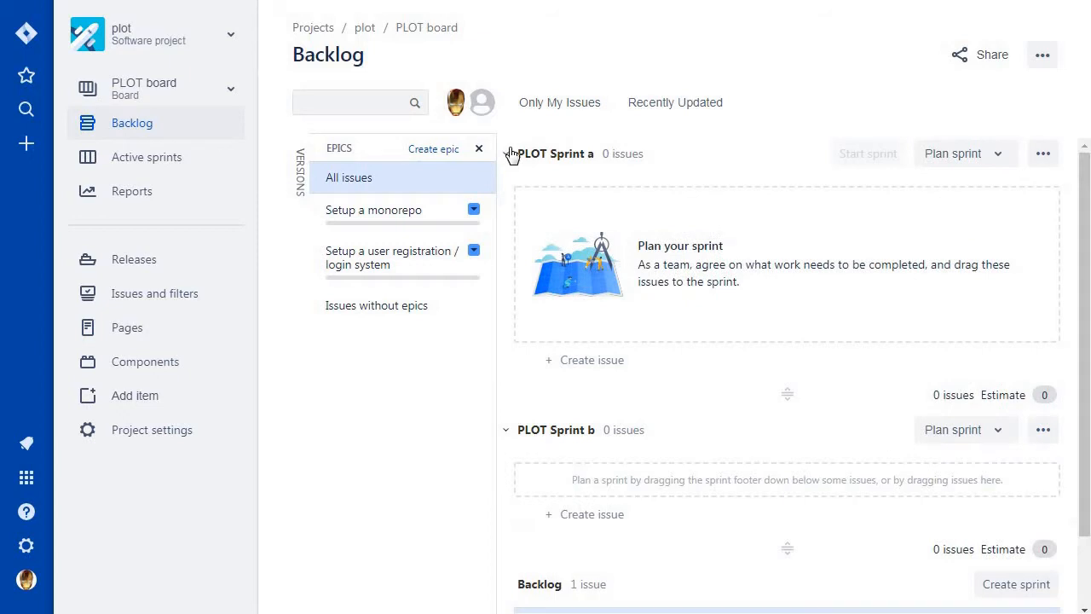
{"action": "left_click", "coordinate": [511, 158]}
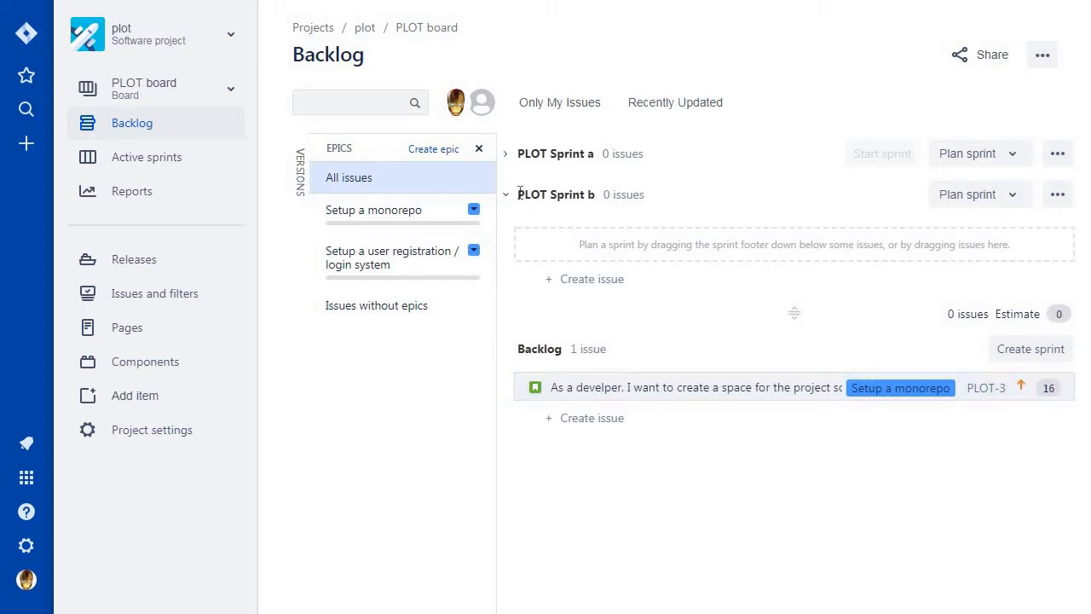
{"action": "left_click", "coordinate": [507, 197]}
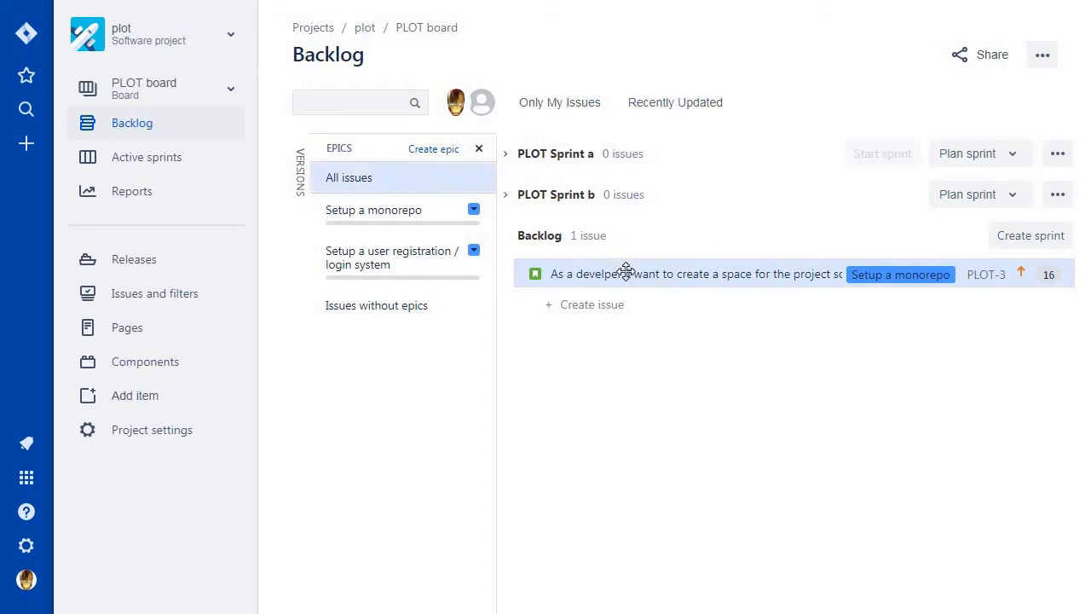
Expand PLOT Sprint a and move the project space story from the backlog into it.
{"action": "left_click", "coordinate": [507, 155]}
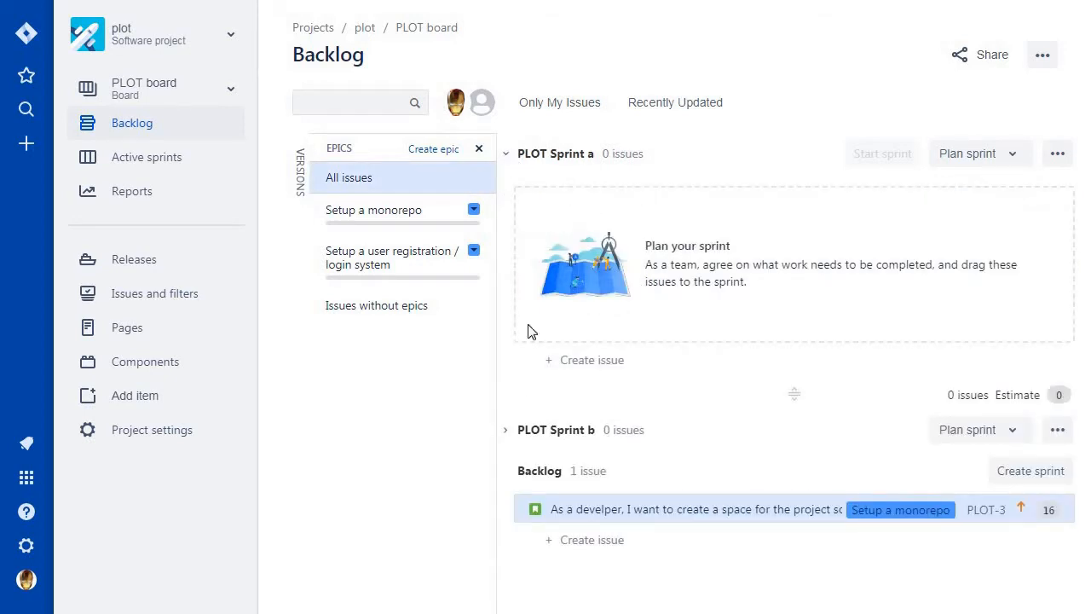
{"action": "left_click", "coordinate": [611, 403]}
{"action": "scroll", "coordinate": [654, 511], "scroll_direction": "down", "scroll_amount": 2}
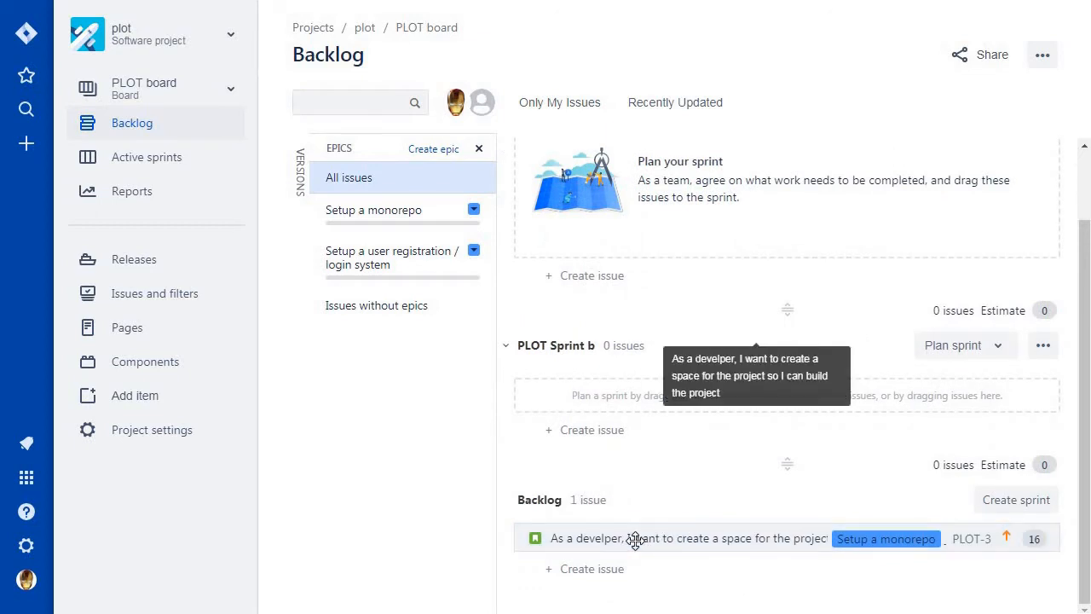
{"action": "scroll", "coordinate": [633, 537], "scroll_direction": "up", "scroll_amount": 2}
{"action": "scroll", "coordinate": [649, 472], "scroll_direction": "down", "scroll_amount": 2}
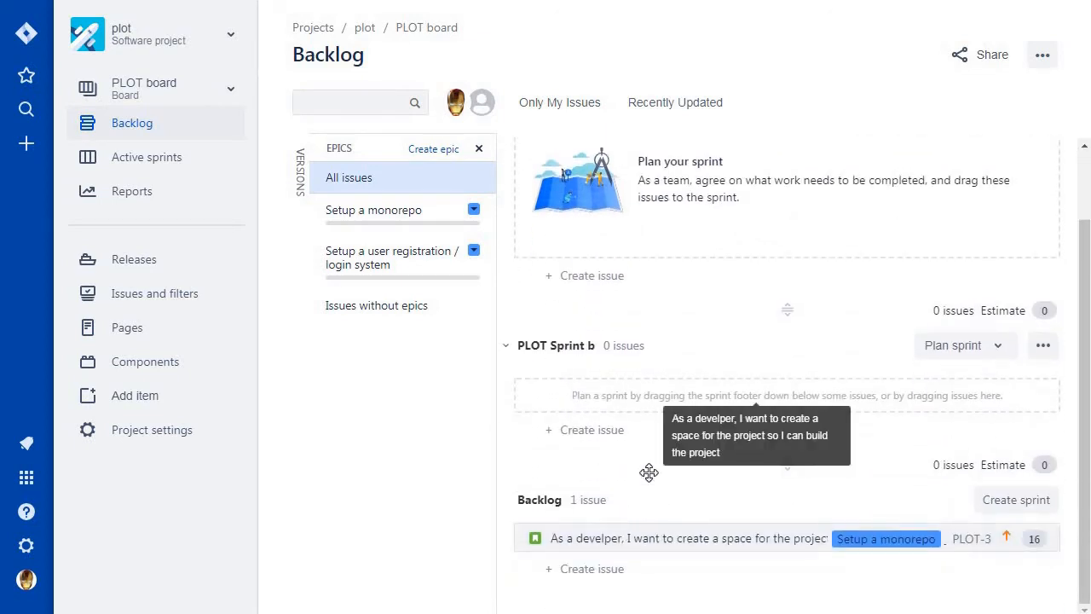
{"action": "left_click_drag", "start_coordinate": [649, 473], "coordinate": [630, 245]}
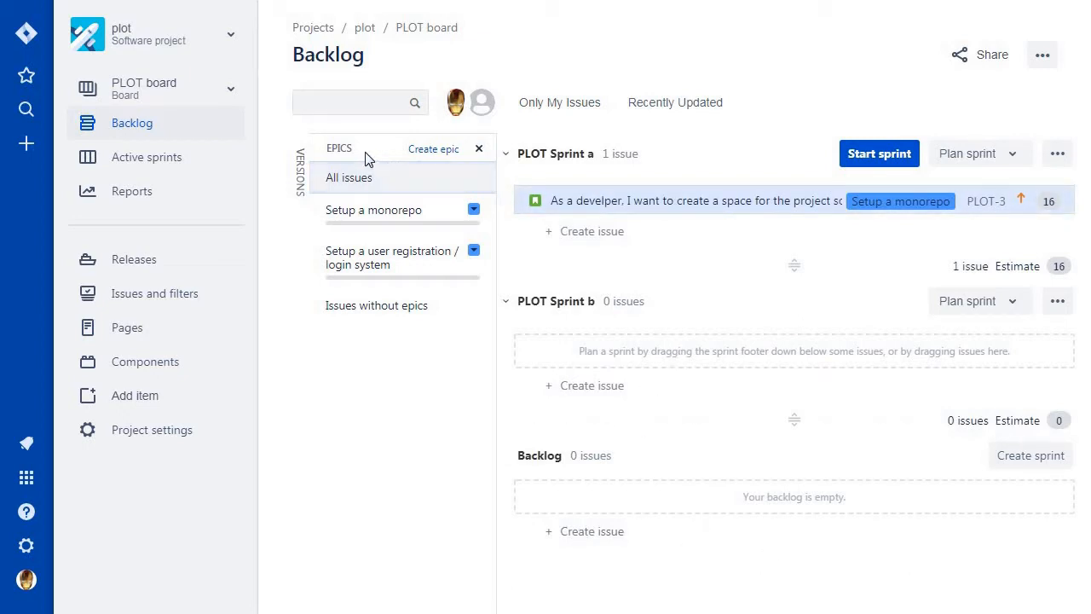
{"action": "left_click", "coordinate": [505, 157]}
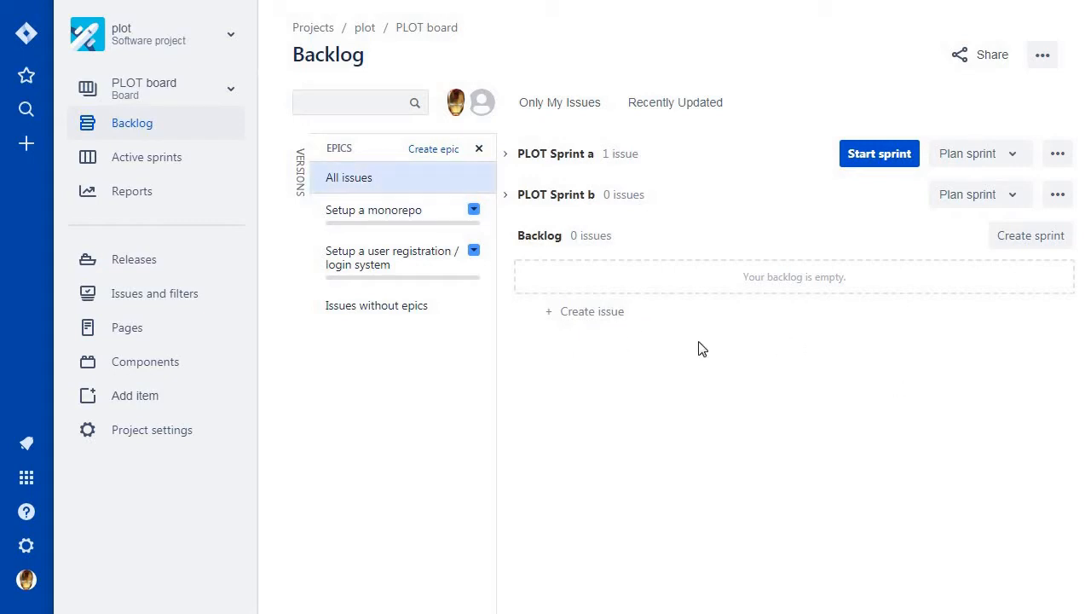
{"action": "left_click", "coordinate": [508, 157]}
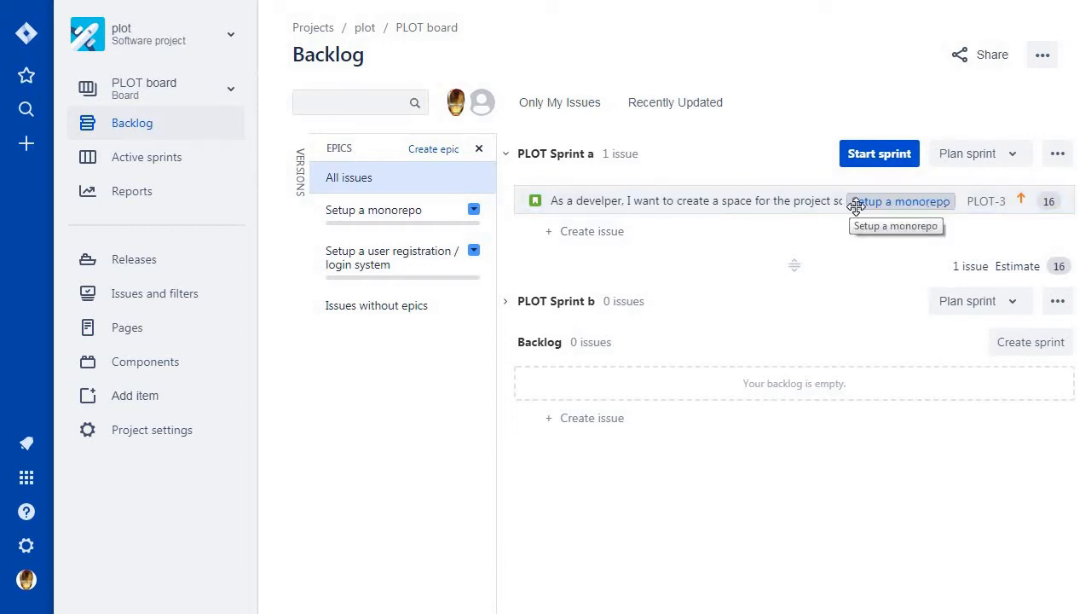
{"action": "left_click", "coordinate": [827, 219]}
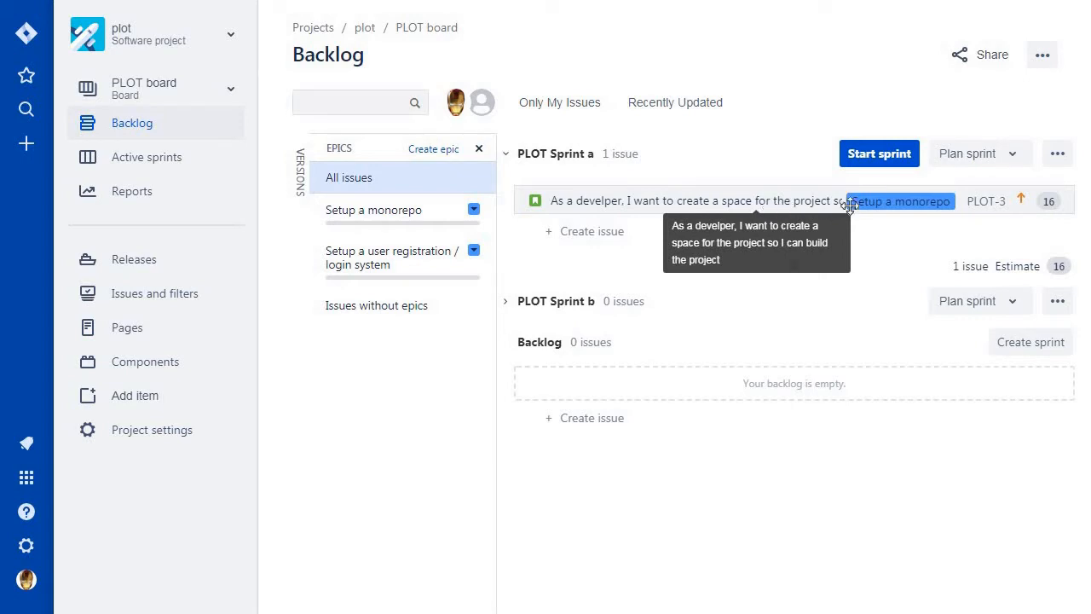
Begin starting PLOT Sprint a, review the duration options while keeping 2 weeks, and set the start date to 9/Nov/19 03:40 PM.
{"action": "left_click", "coordinate": [866, 159]}
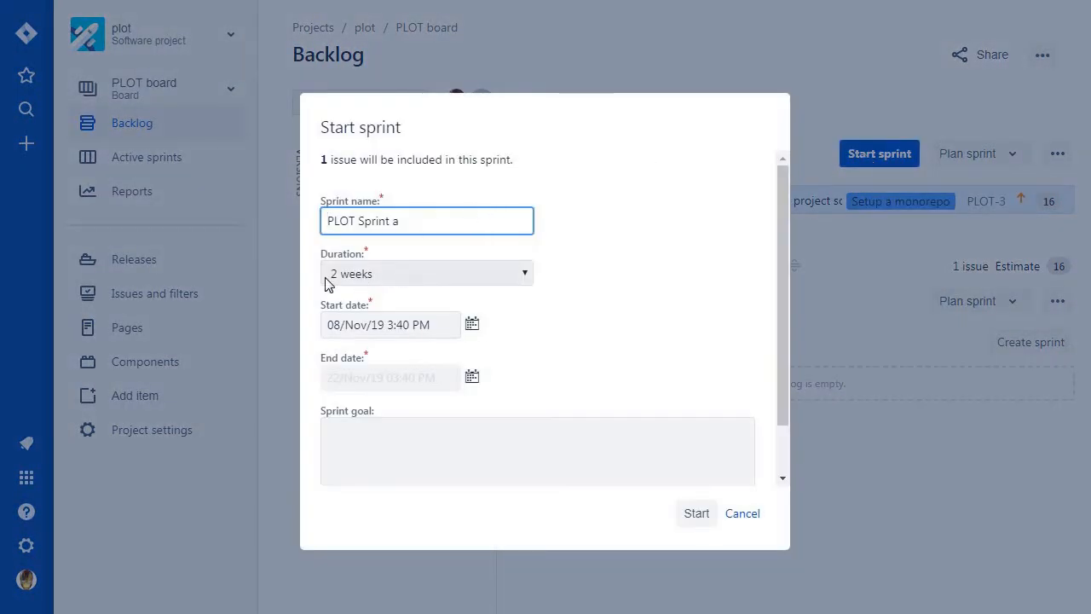
{"action": "left_click", "coordinate": [396, 281]}
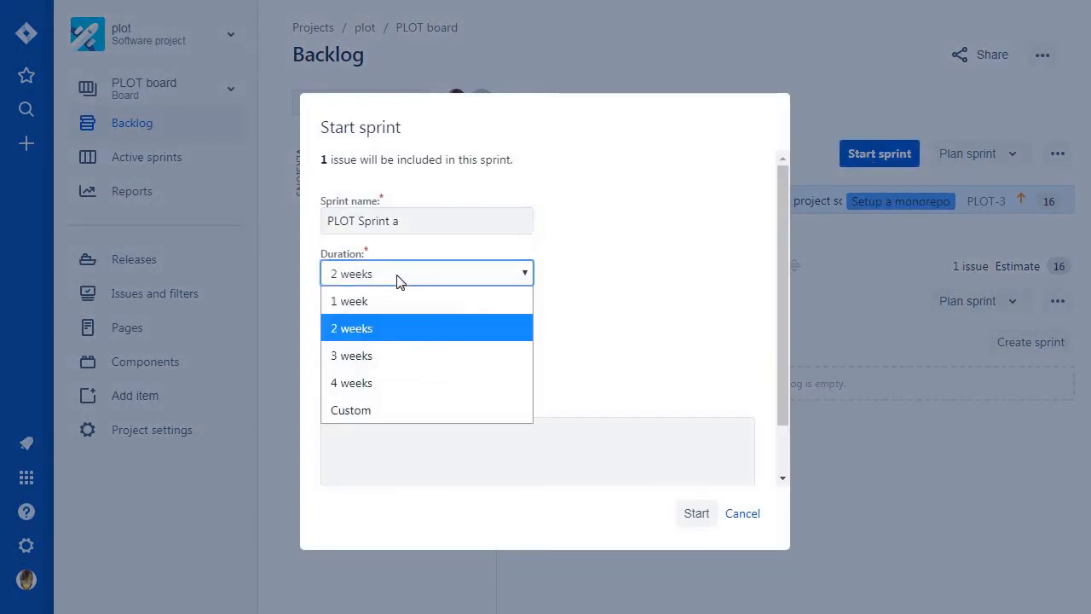
{"action": "left_click", "coordinate": [379, 281]}
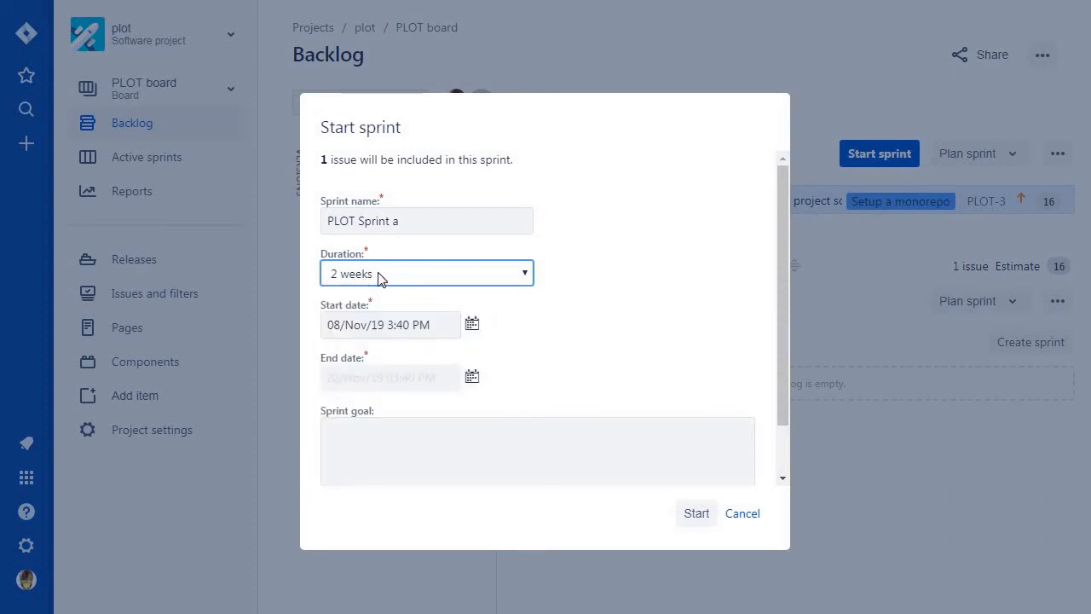
{"action": "left_click", "coordinate": [419, 339]}
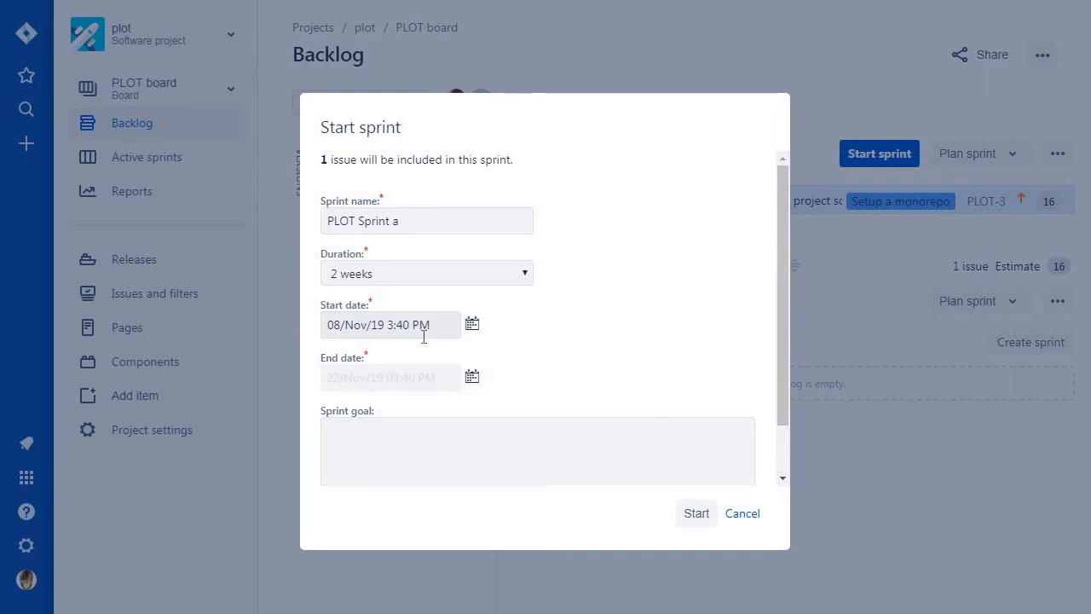
{"action": "left_click", "coordinate": [475, 330]}
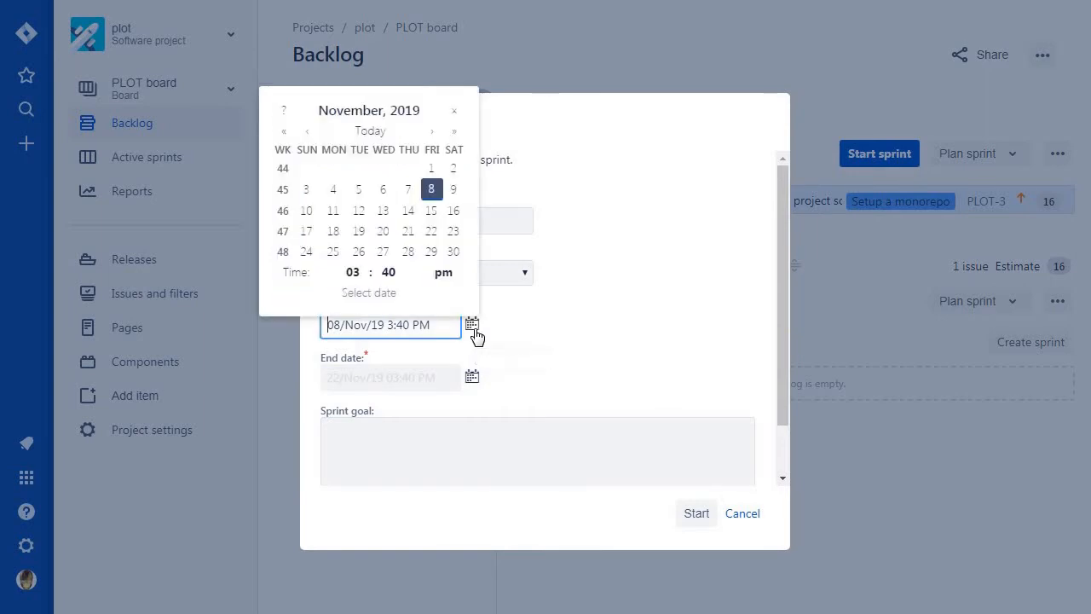
{"action": "left_click", "coordinate": [455, 195]}
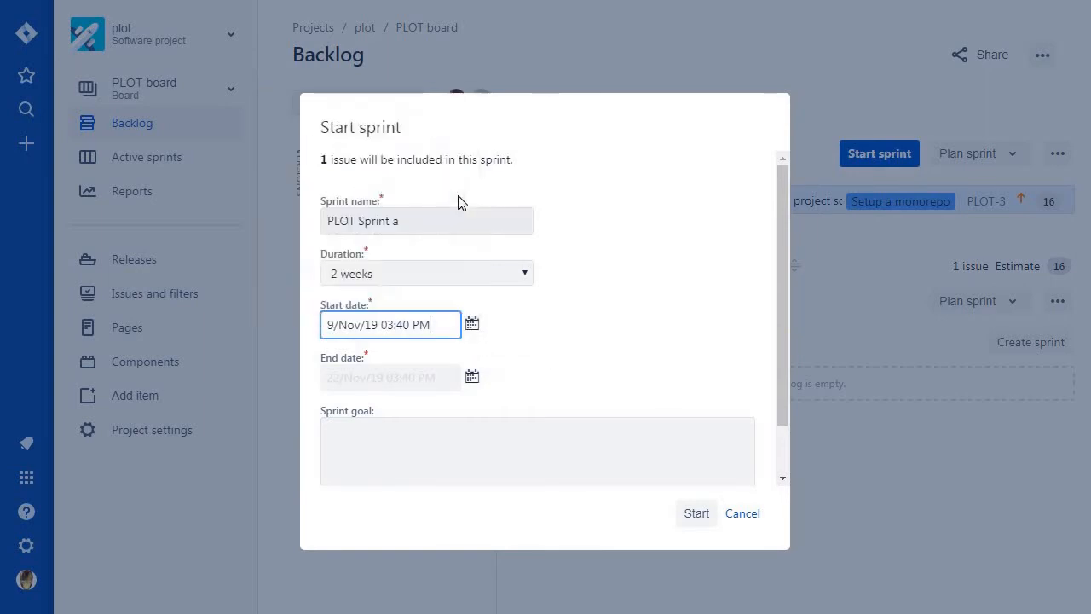
Set the sprint's end date to 23/Nov/19 03:40 PM with a custom duration, leave the sprint goal empty, and start the sprint.
{"action": "left_click", "coordinate": [472, 378]}
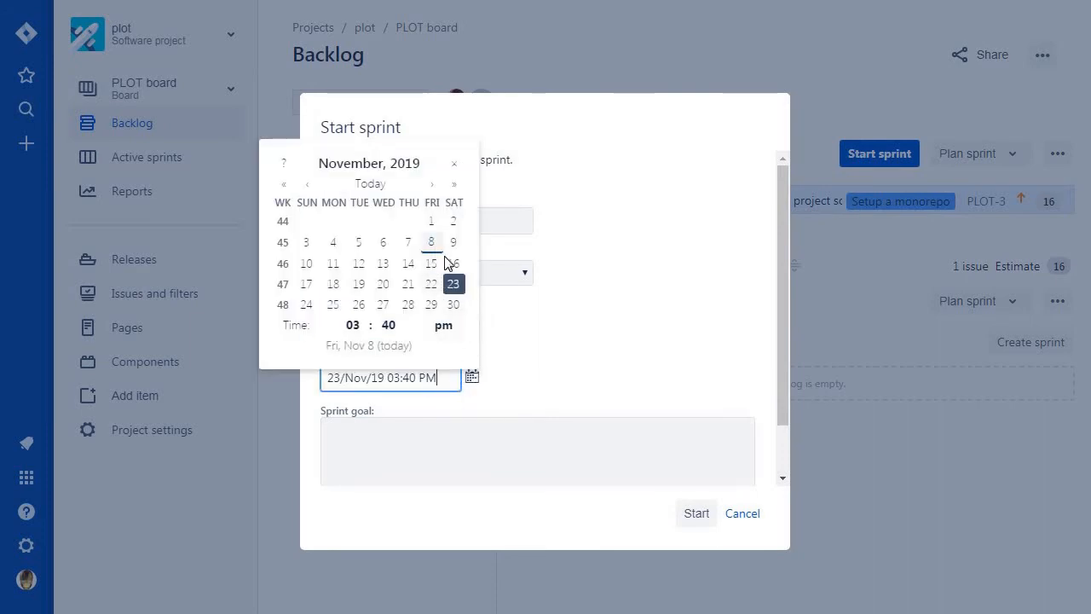
{"action": "left_click", "coordinate": [512, 375]}
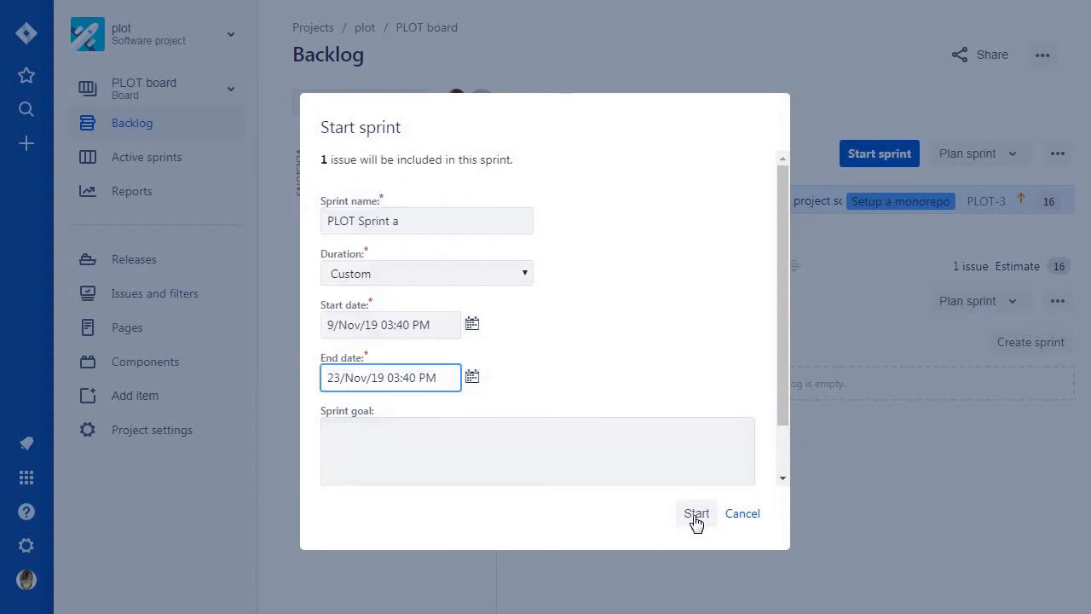
{"action": "scroll", "coordinate": [645, 438], "scroll_direction": "down", "scroll_amount": 1}
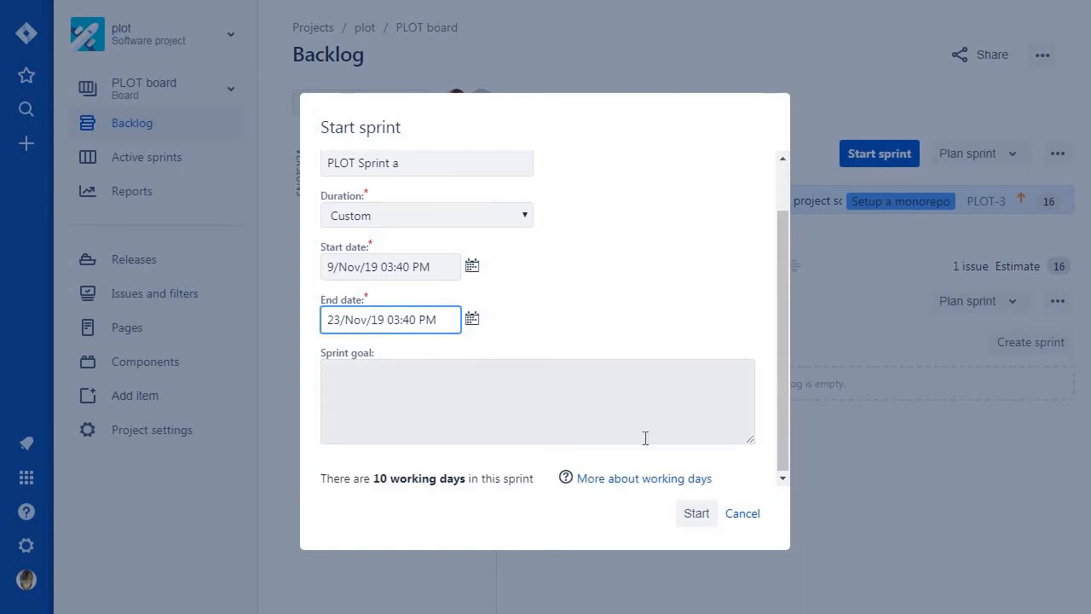
{"action": "scroll", "coordinate": [646, 436], "scroll_direction": "up", "scroll_amount": 1}
{"action": "scroll", "coordinate": [645, 436], "scroll_direction": "down", "scroll_amount": 1}
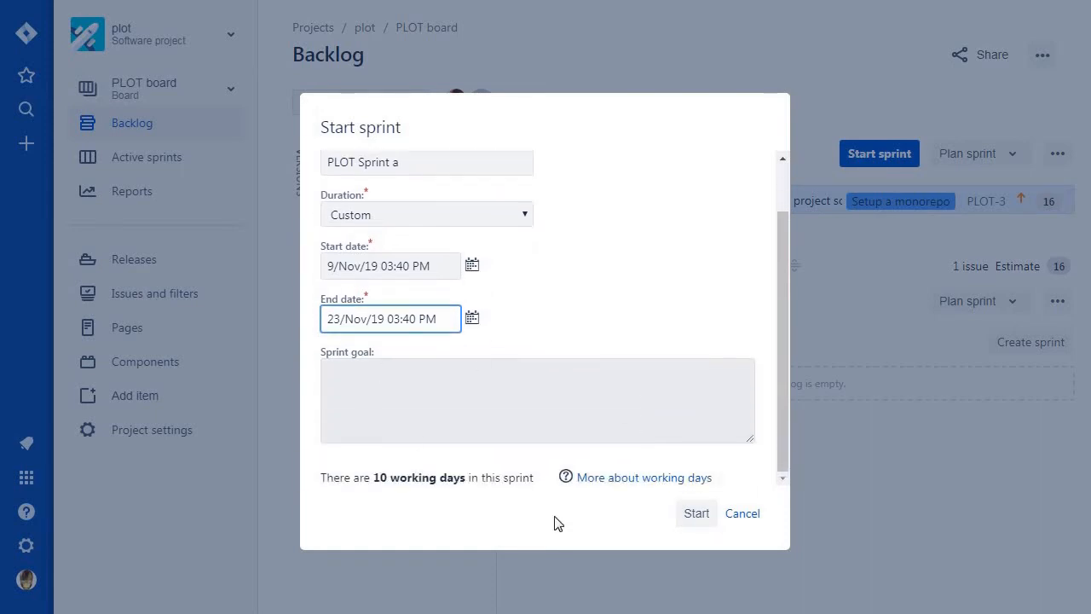
{"action": "left_click", "coordinate": [702, 516]}
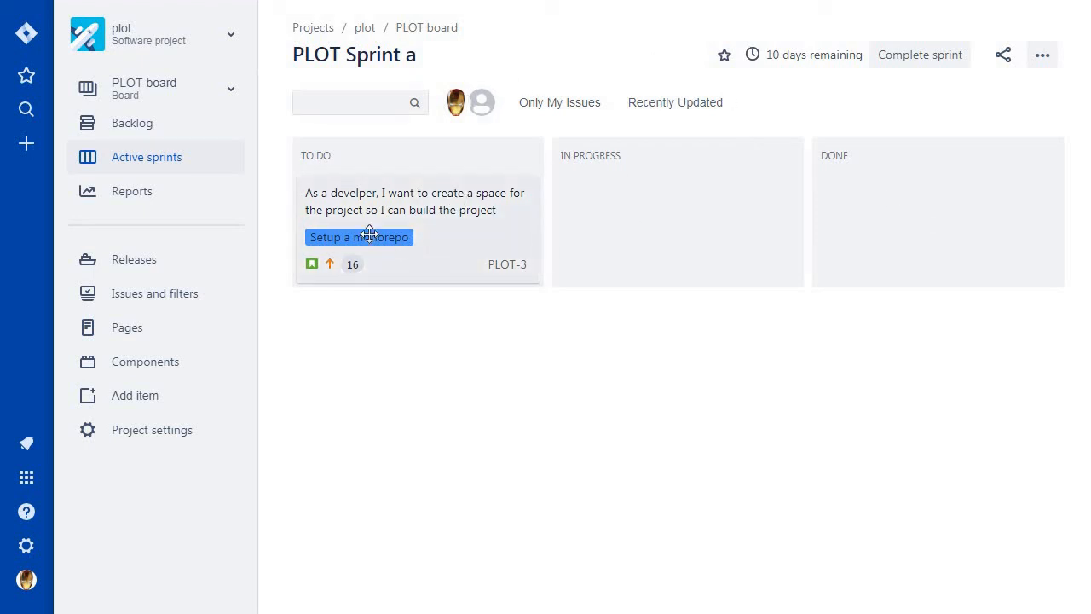
Open the project space story from the active sprint's To Do column and review its details and fields.
{"action": "left_click", "coordinate": [467, 231]}
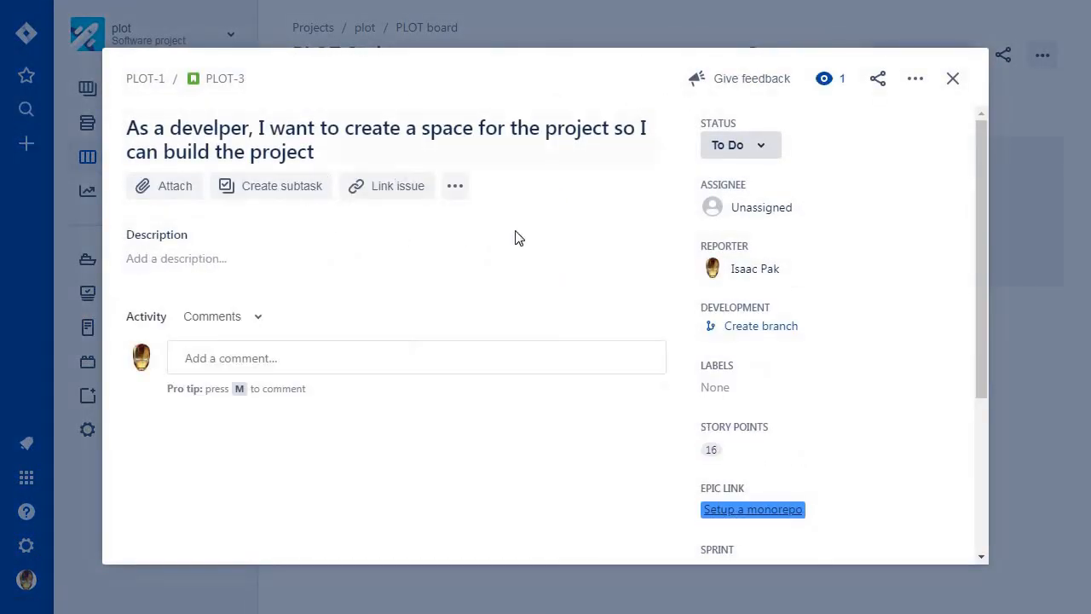
{"action": "scroll", "coordinate": [514, 238], "scroll_direction": "down", "scroll_amount": 3}
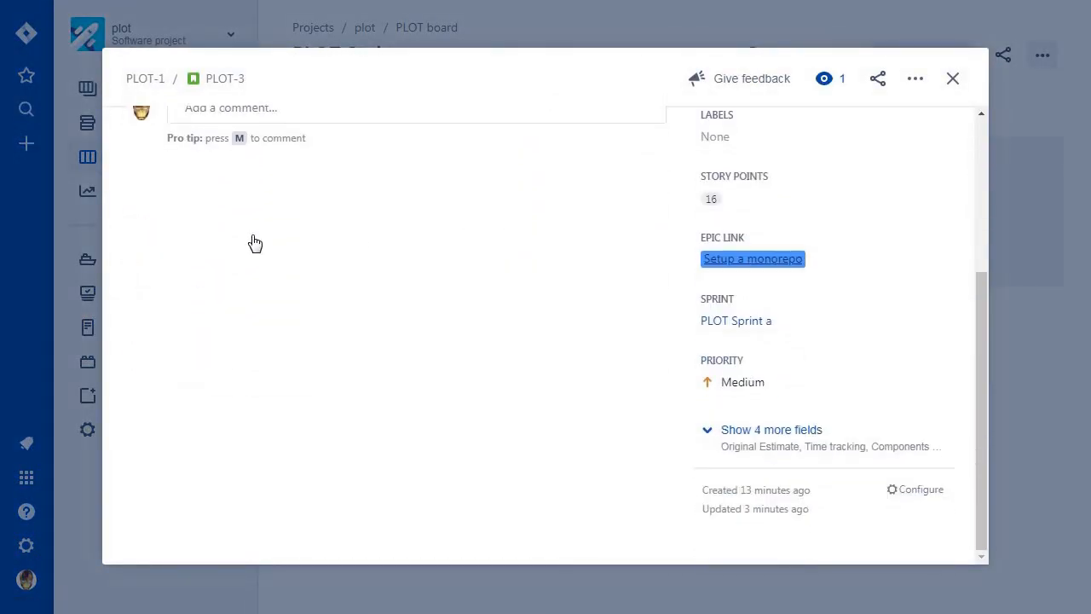
{"action": "scroll", "coordinate": [256, 239], "scroll_direction": "up", "scroll_amount": 2}
{"action": "scroll", "coordinate": [263, 236], "scroll_direction": "down", "scroll_amount": 1}
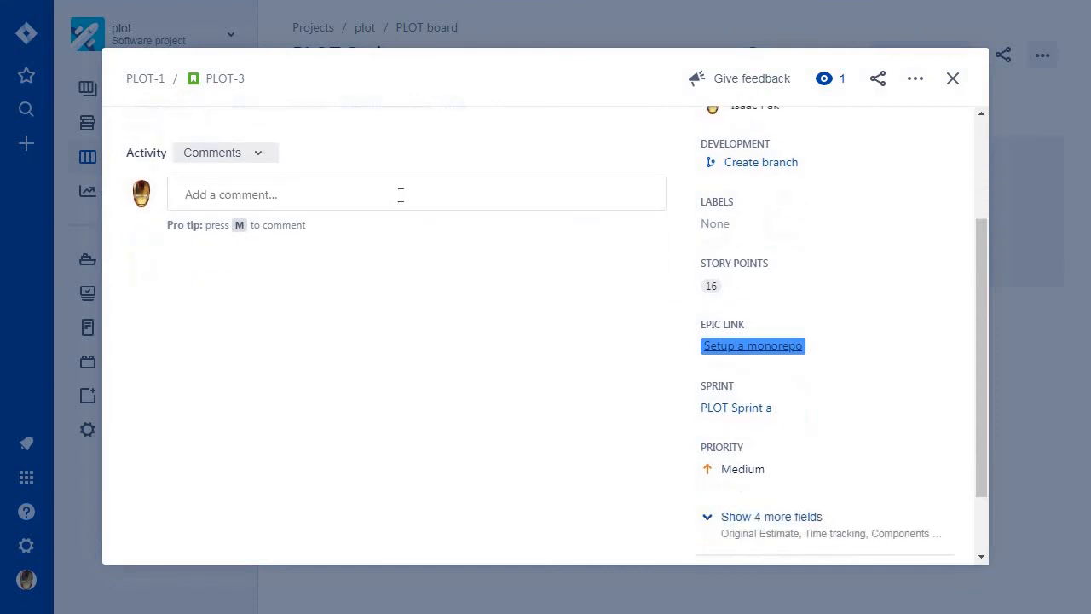
{"action": "scroll", "coordinate": [449, 273], "scroll_direction": "up", "scroll_amount": 2}
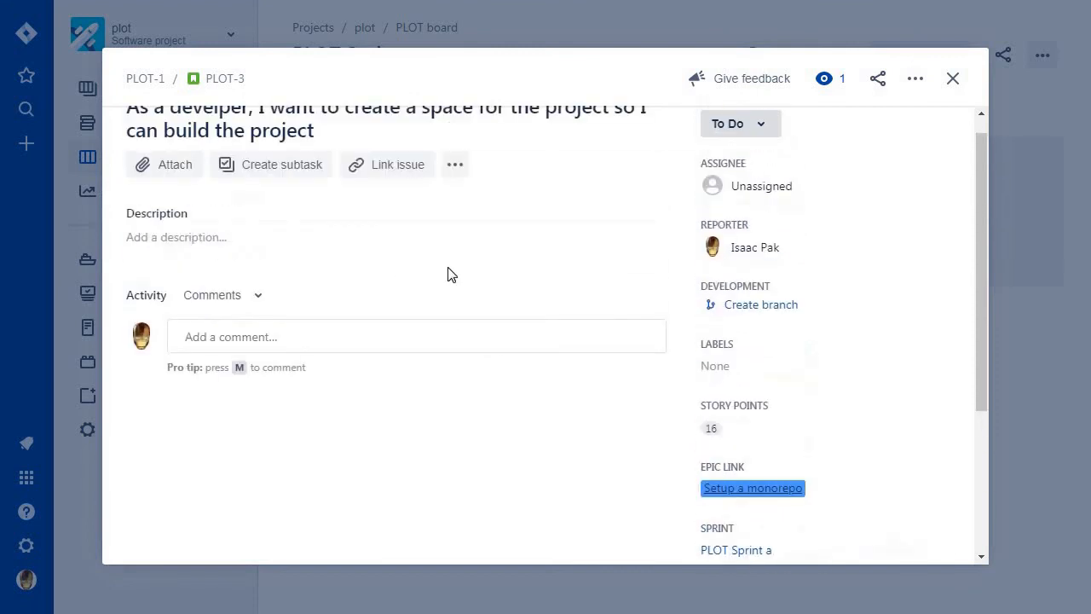